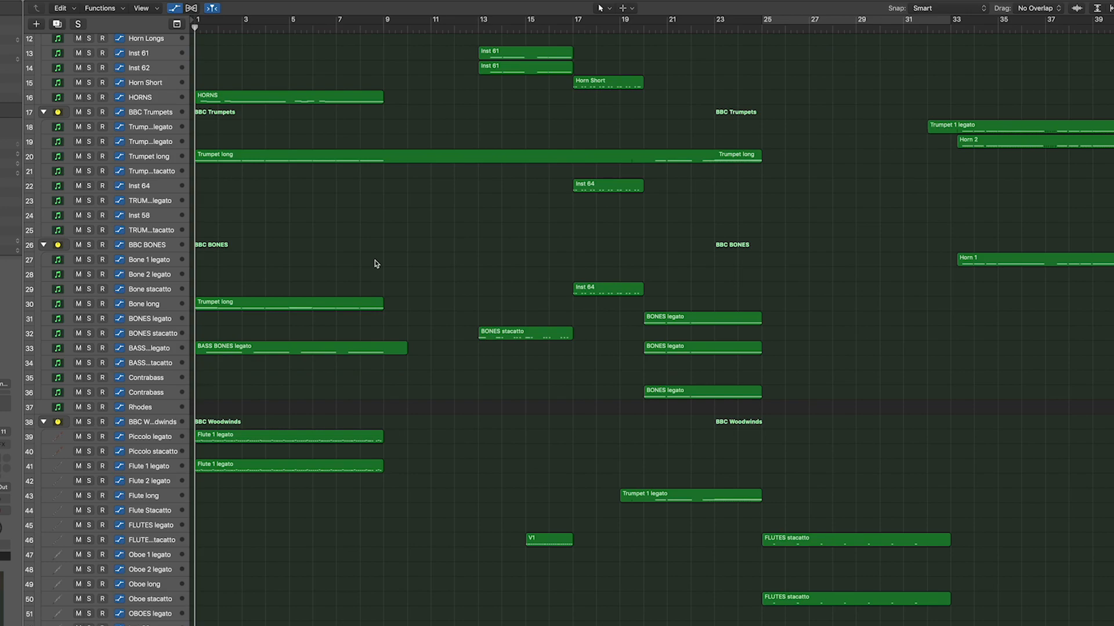
Play the full orchestral arrangement from bar 1 with all track stacks in view.
scroll(562, 255, down, 6)
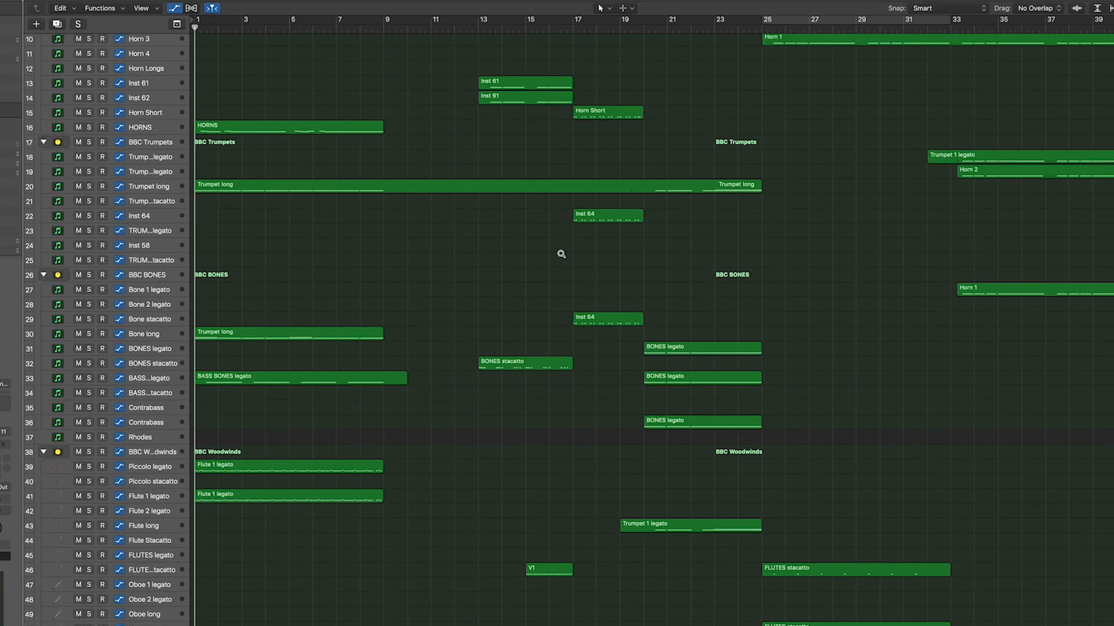
scroll(561, 254, down, 3)
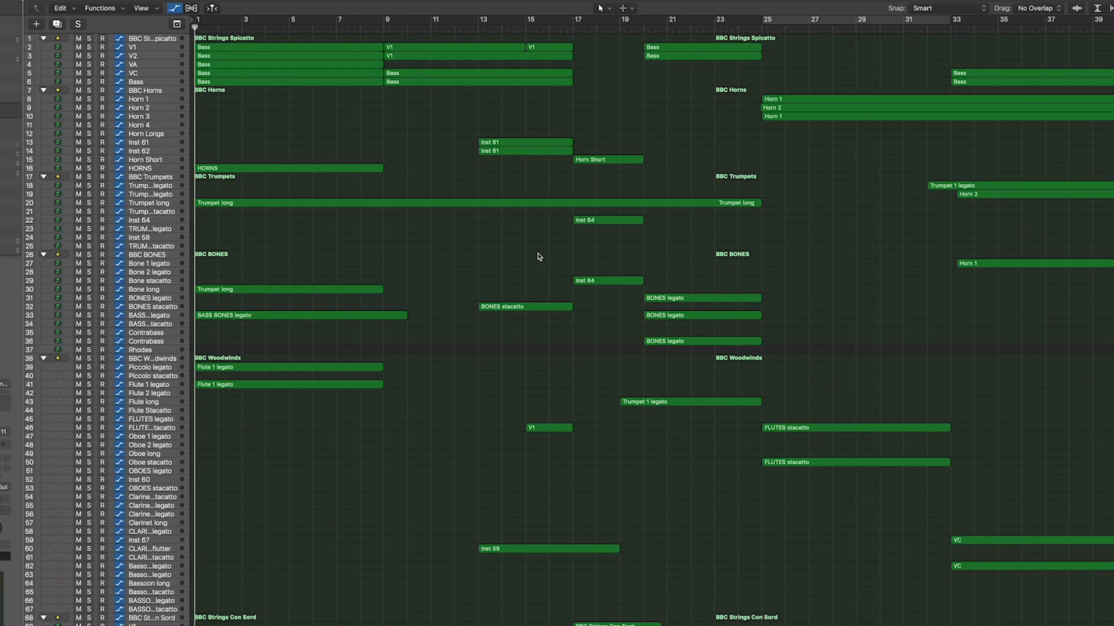
key(space)
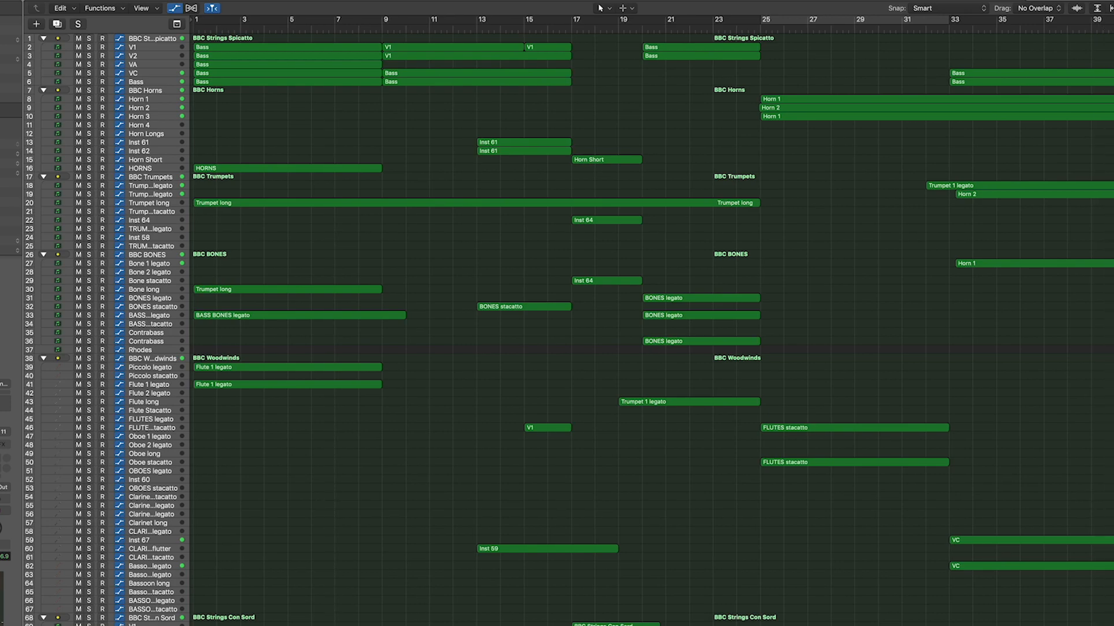
key(super+Up)
key(super+Up)
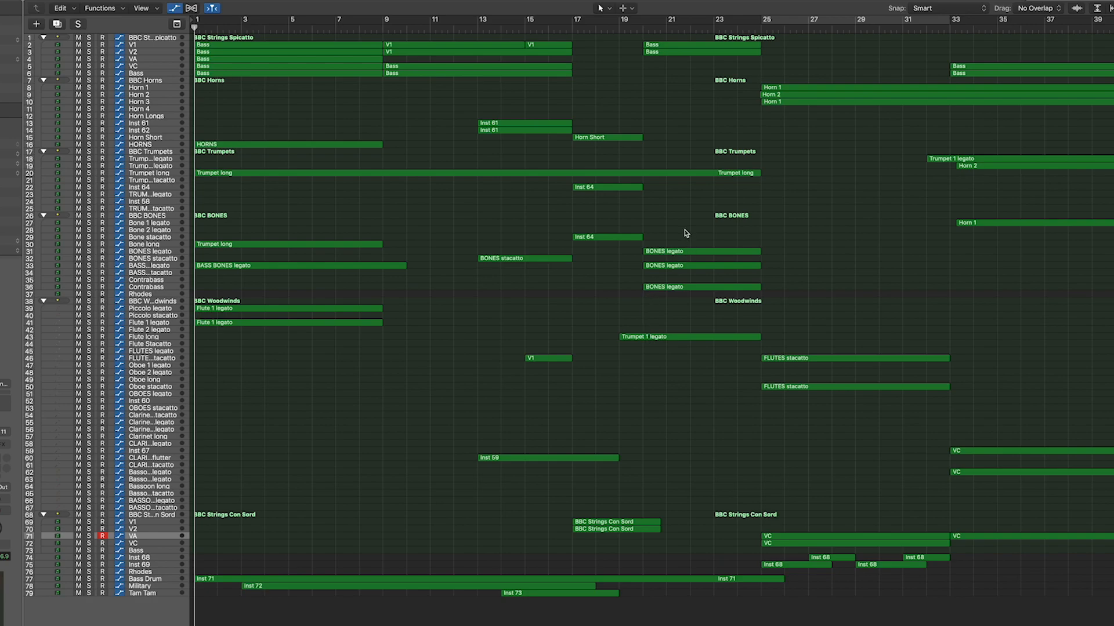
key(super+Down)
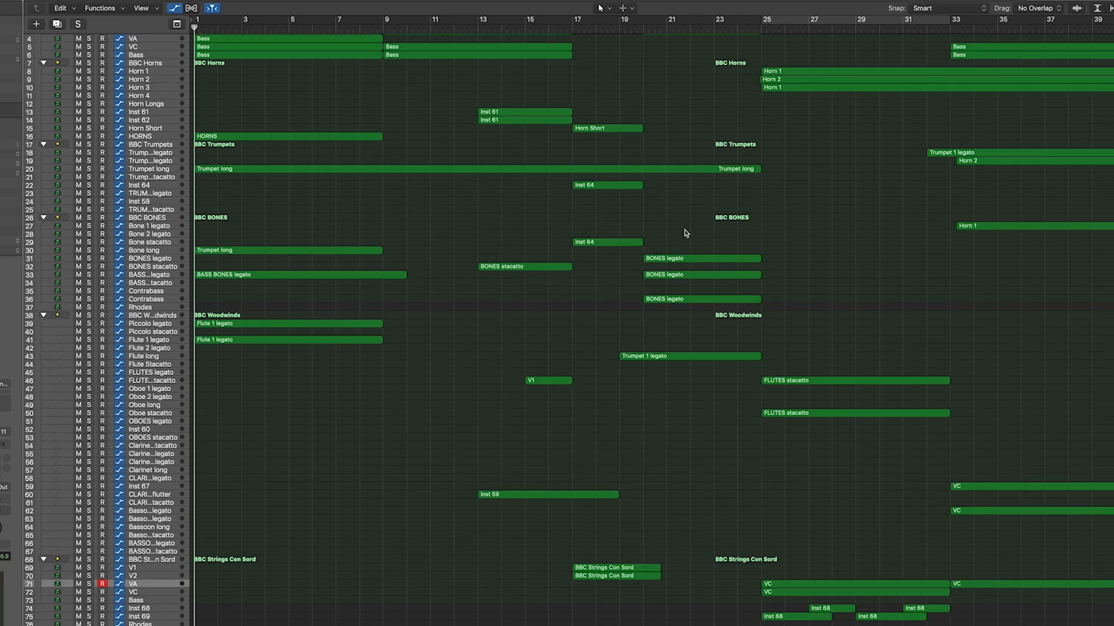
scroll(660, 200, up, 2)
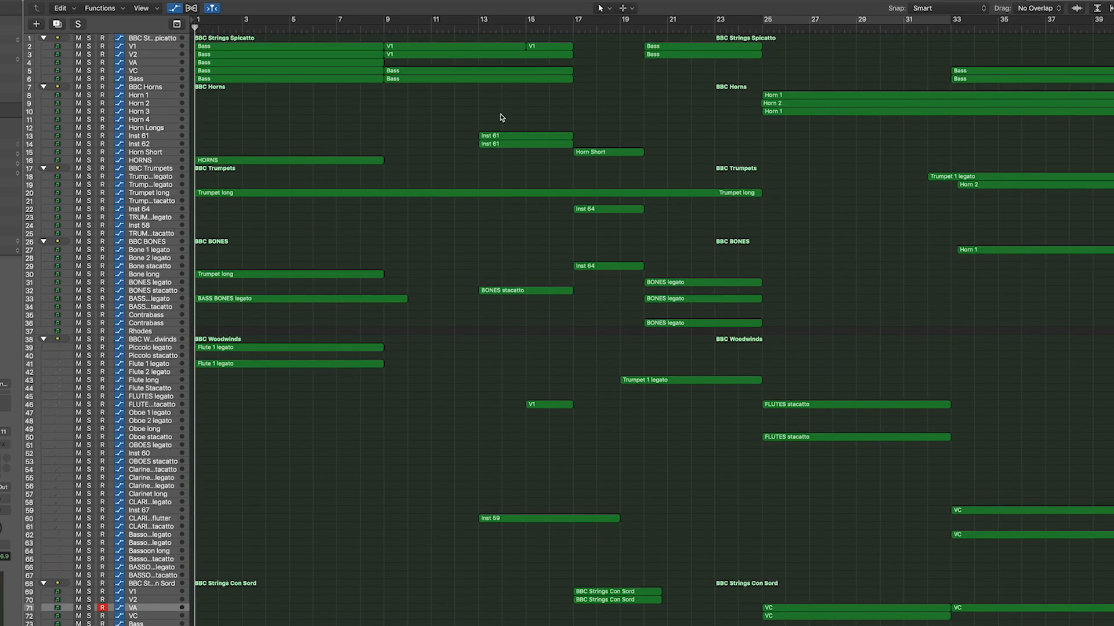
scroll(501, 117, down, 3)
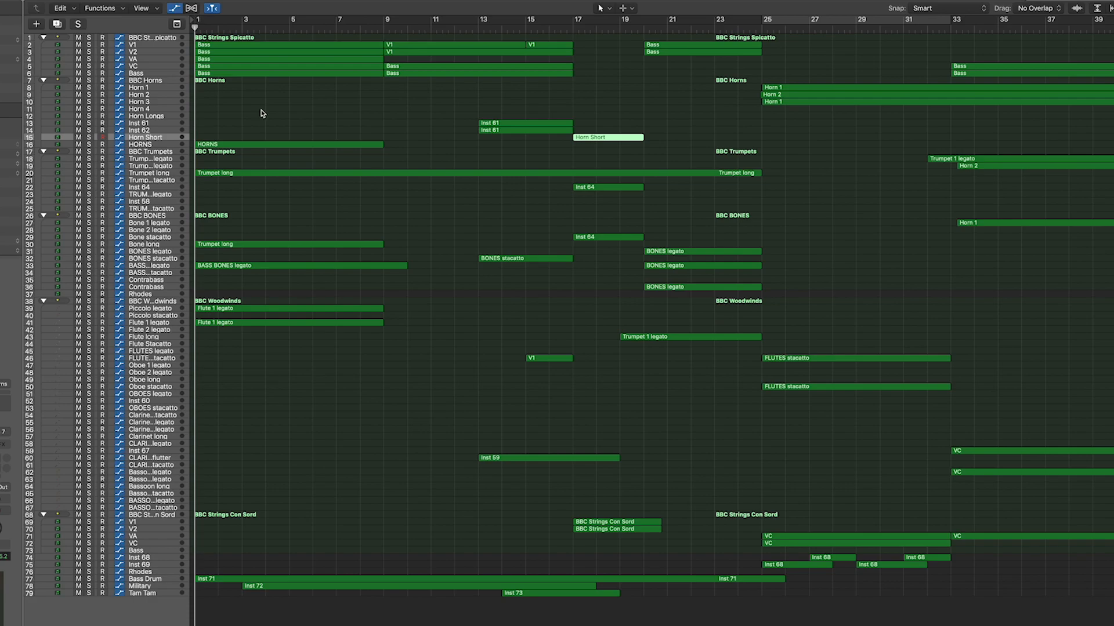
Solo the BBC Strings Spicatto stack and play its opening bars.
scroll(261, 112, up, 5)
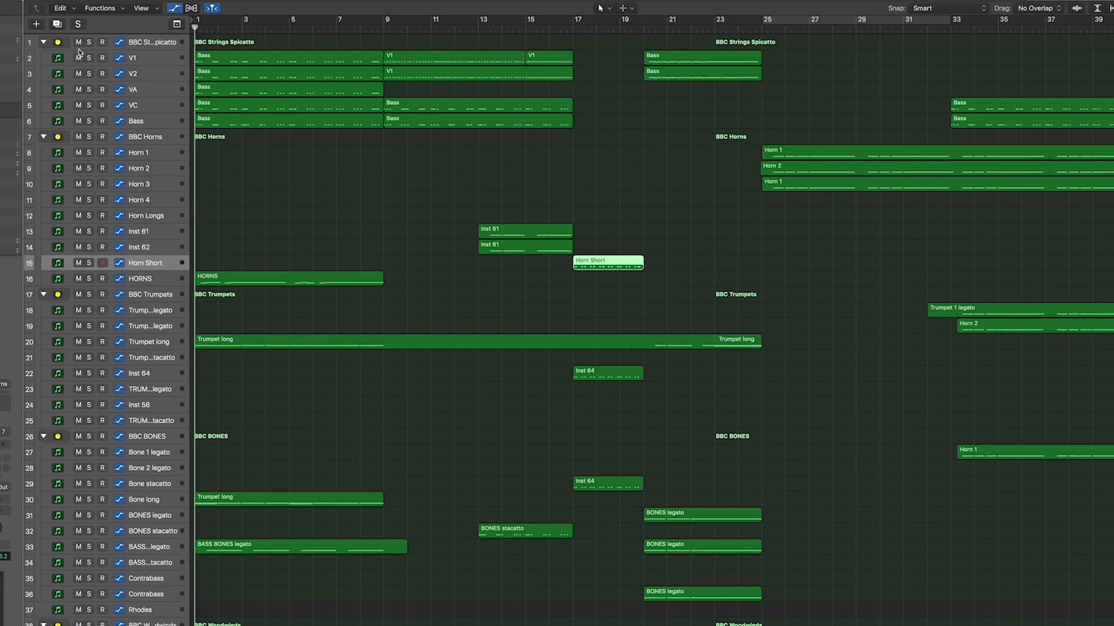
click(88, 43)
scroll(252, 156, up, 2)
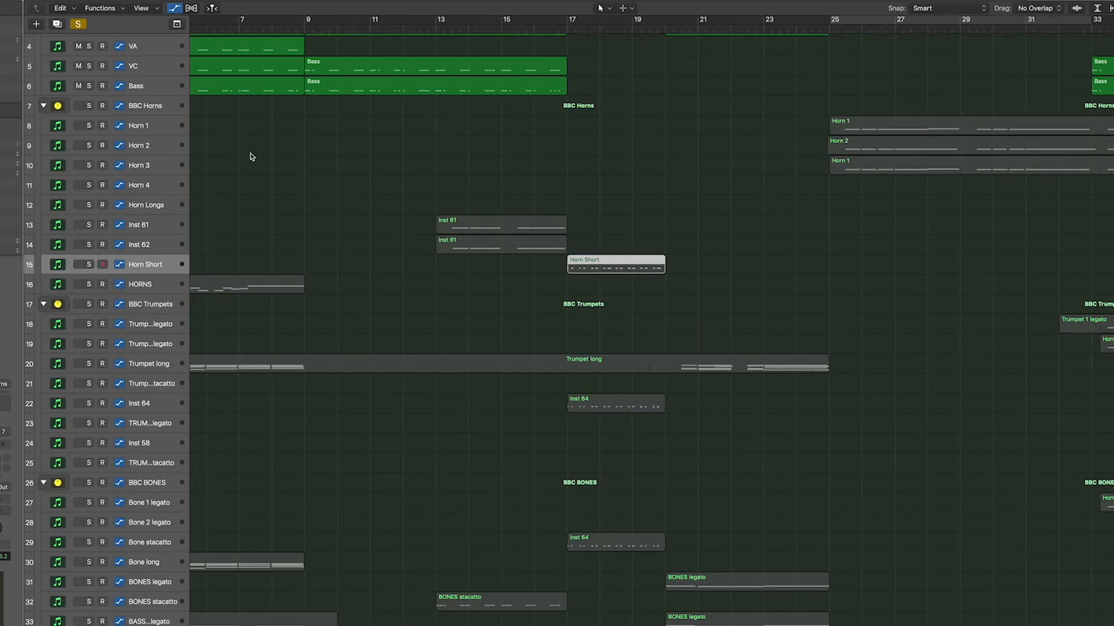
scroll(251, 157, up, 2)
scroll(251, 157, up, 4)
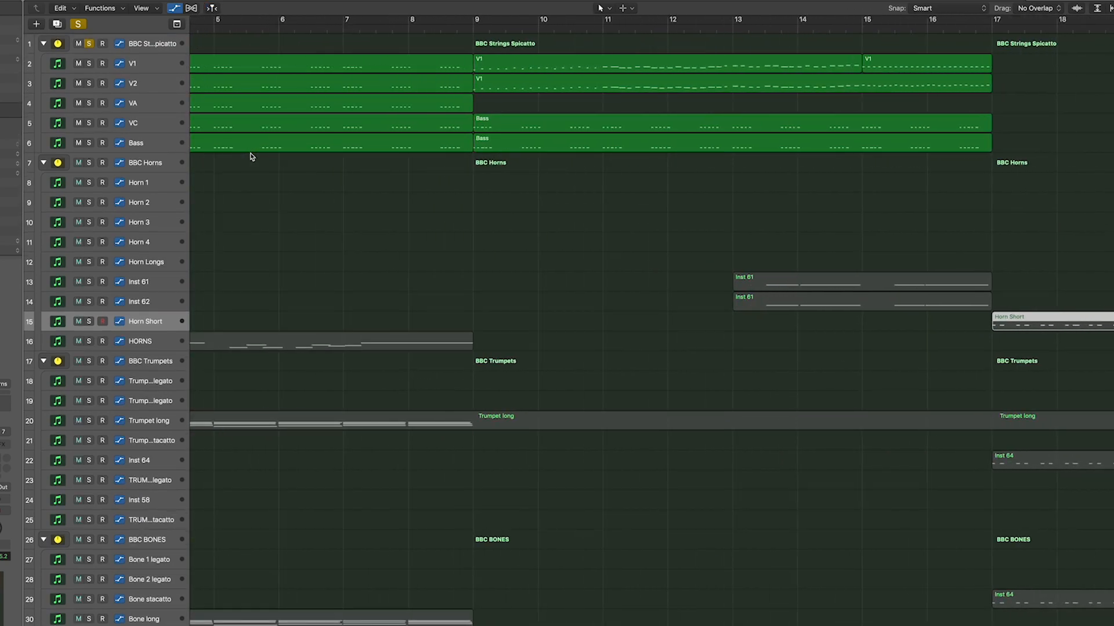
scroll(232, 140, left, 5)
scroll(244, 124, up, 2)
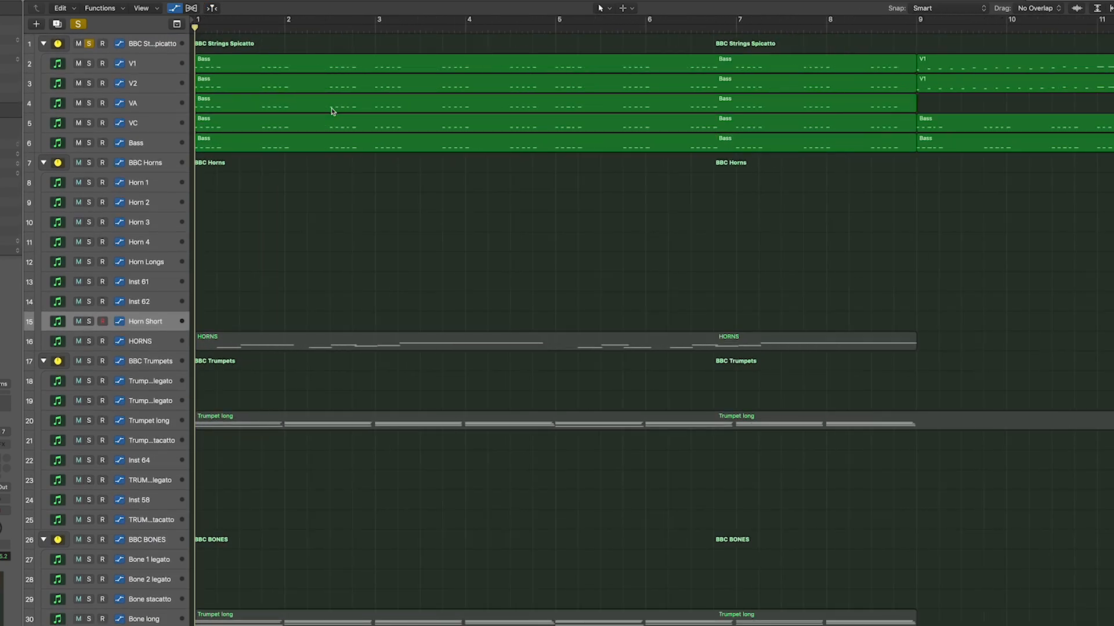
scroll(331, 111, up, 3)
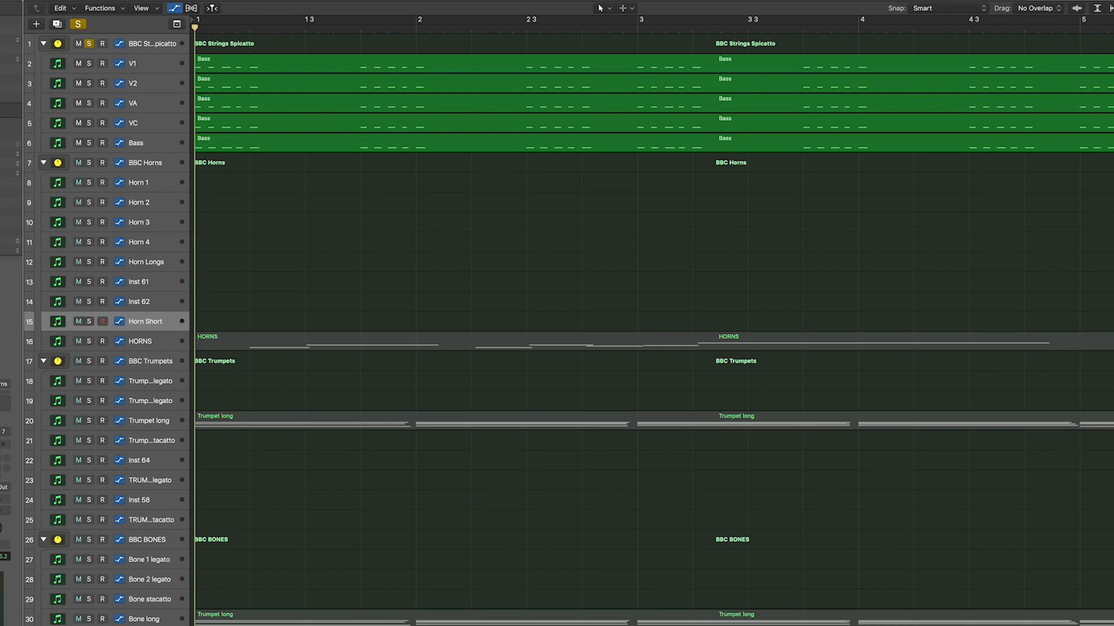
key(super+Down)
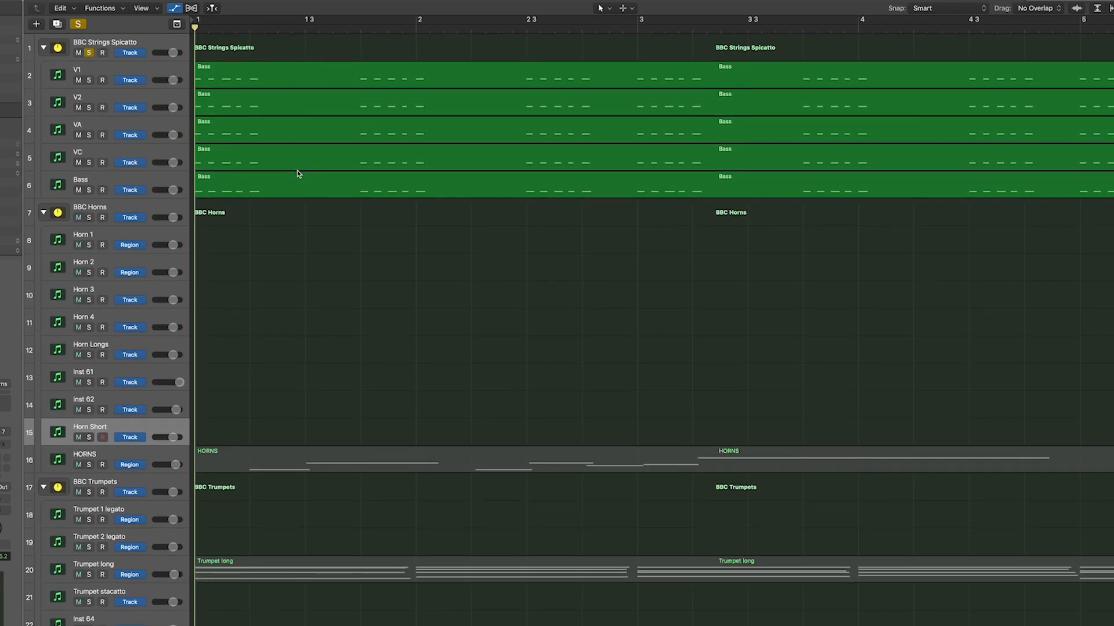
key(super+Left)
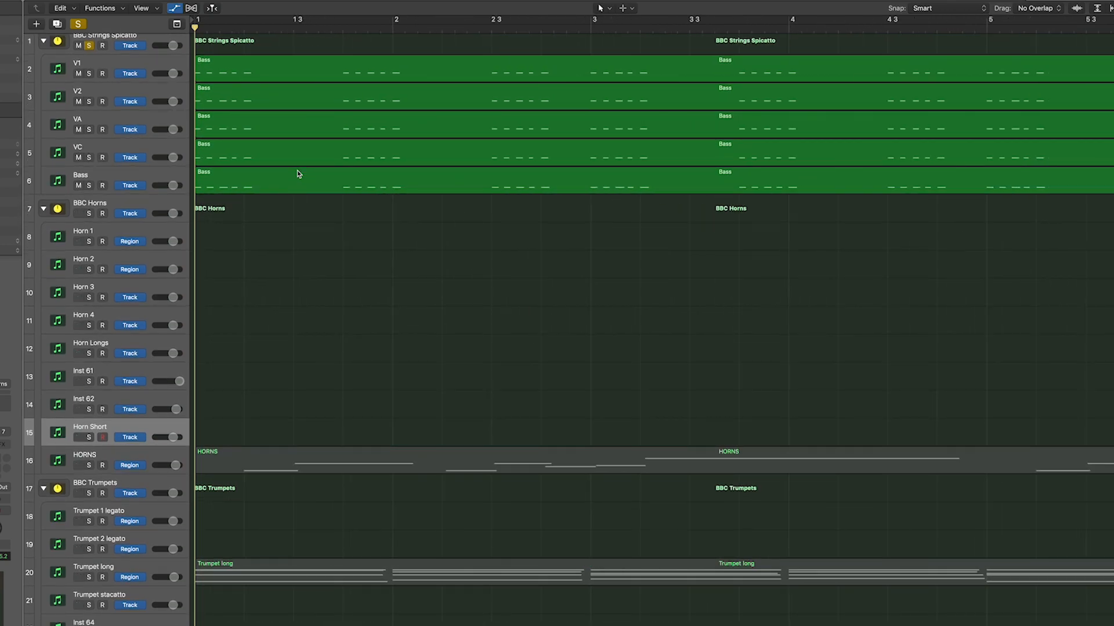
key(space)
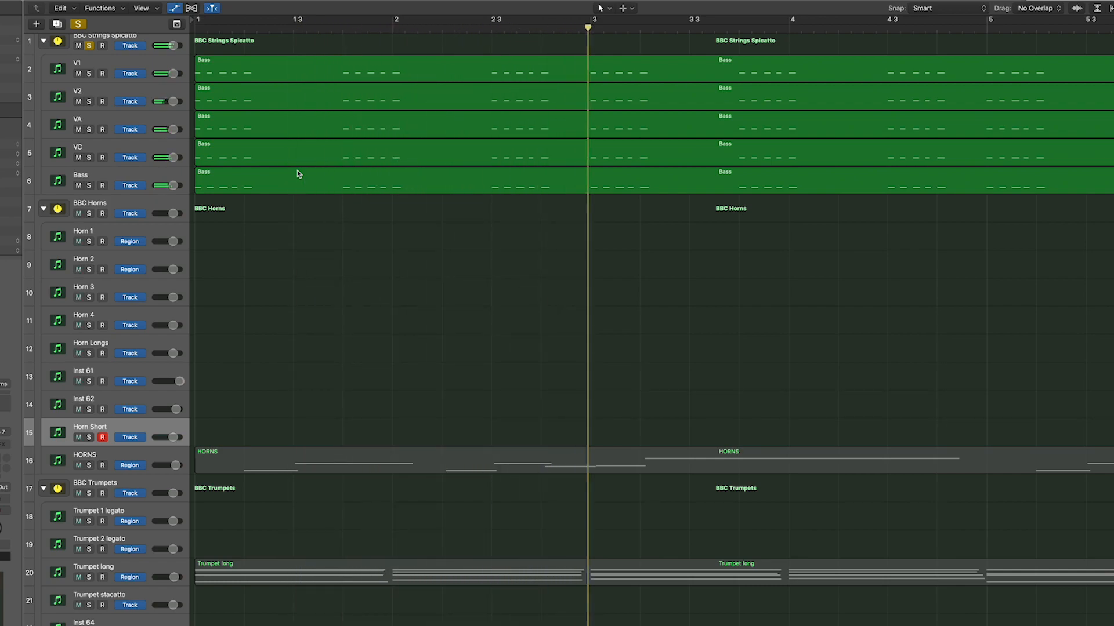
Open the first region on the V1 track in the Piano Roll, examine its notes, and deselect it.
key(super+Left)
key(super+Left)
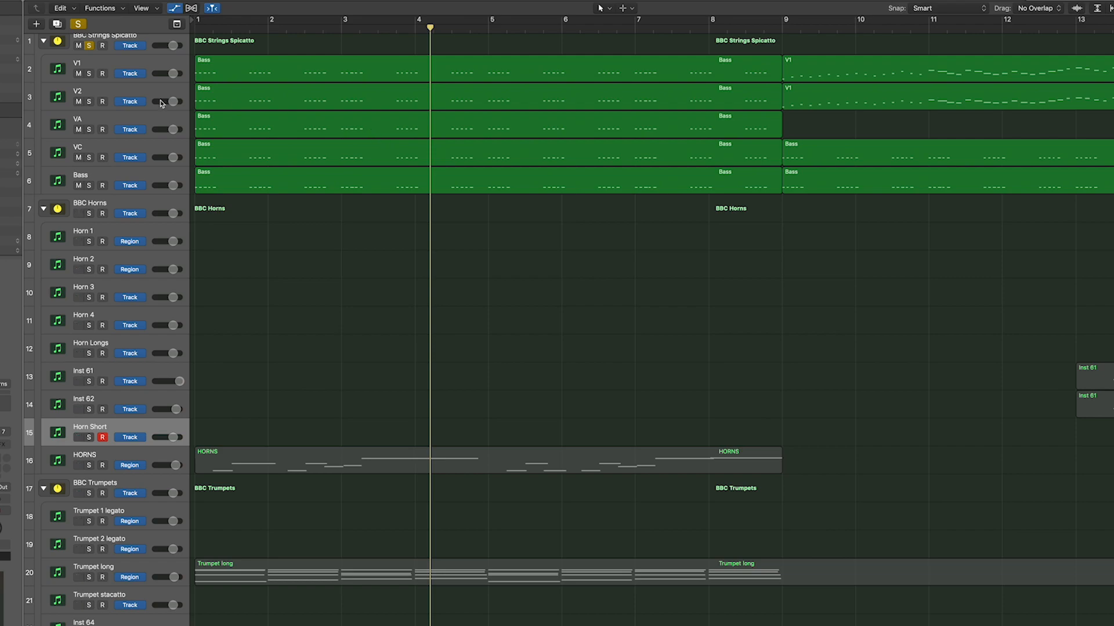
click(243, 73)
key(e)
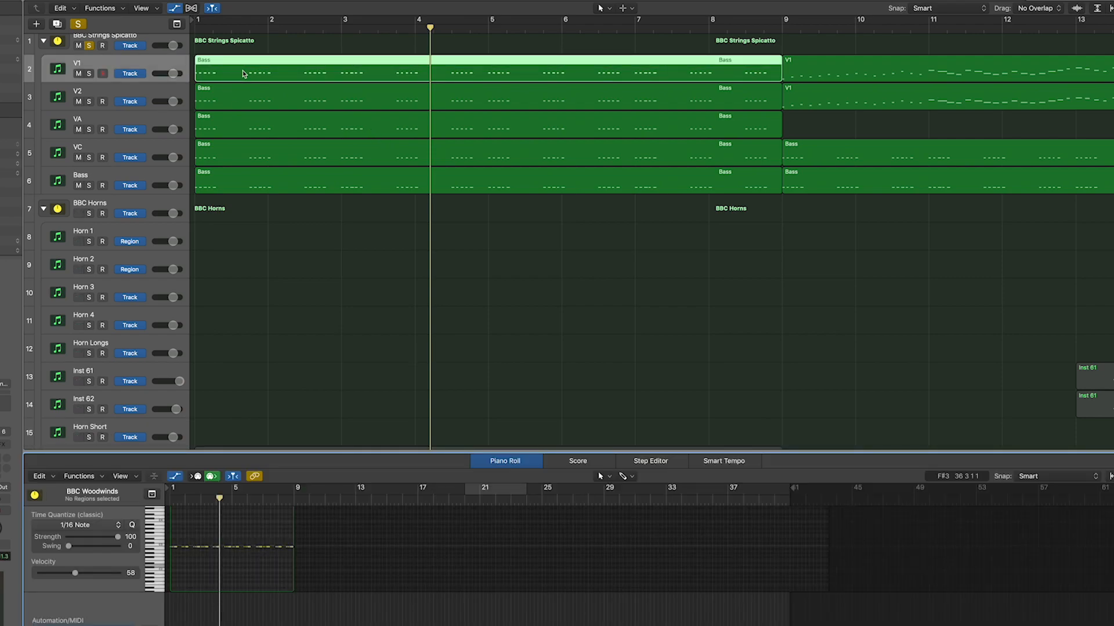
scroll(319, 576, up, 10)
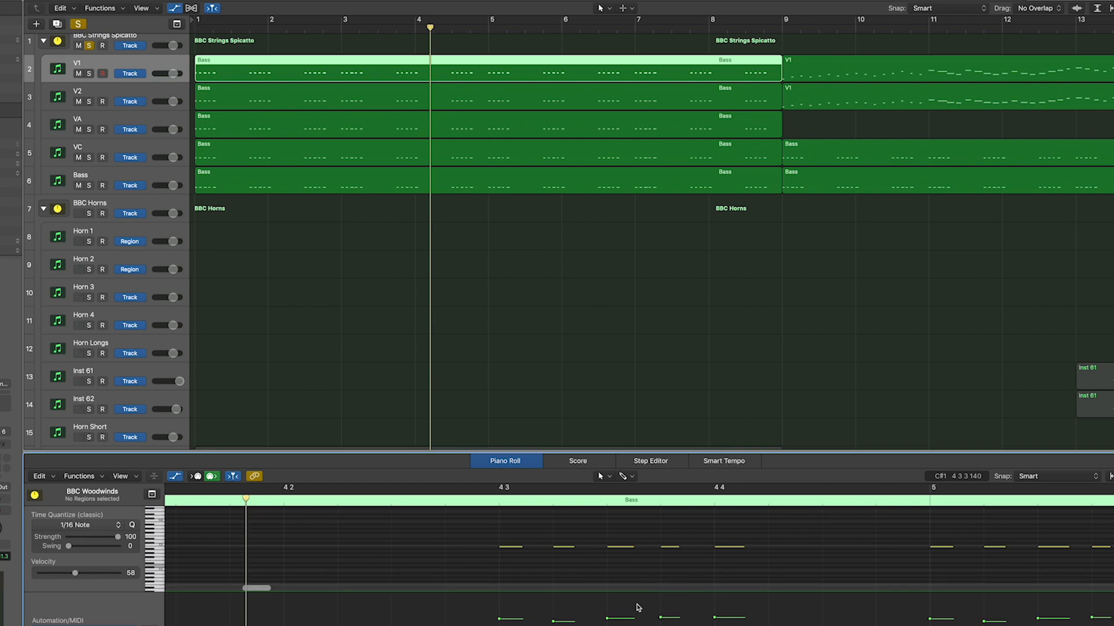
click(537, 363)
Play the Bass string track on its own from bar 1 and clear the solos on the strings stack and Bass.
scroll(500, 348, down, 5)
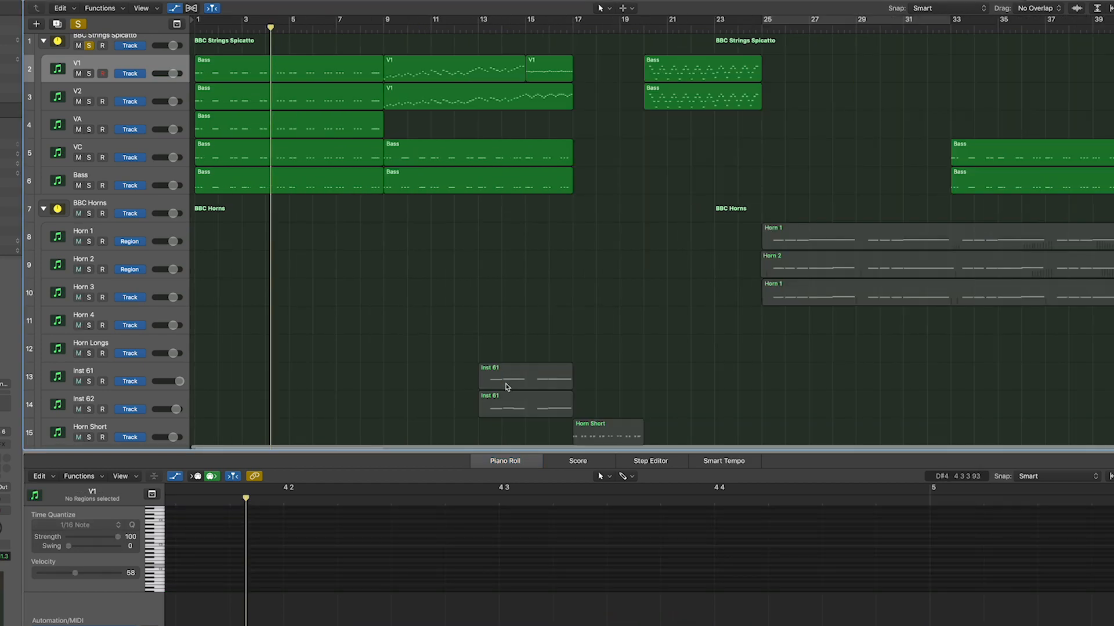
key(Return)
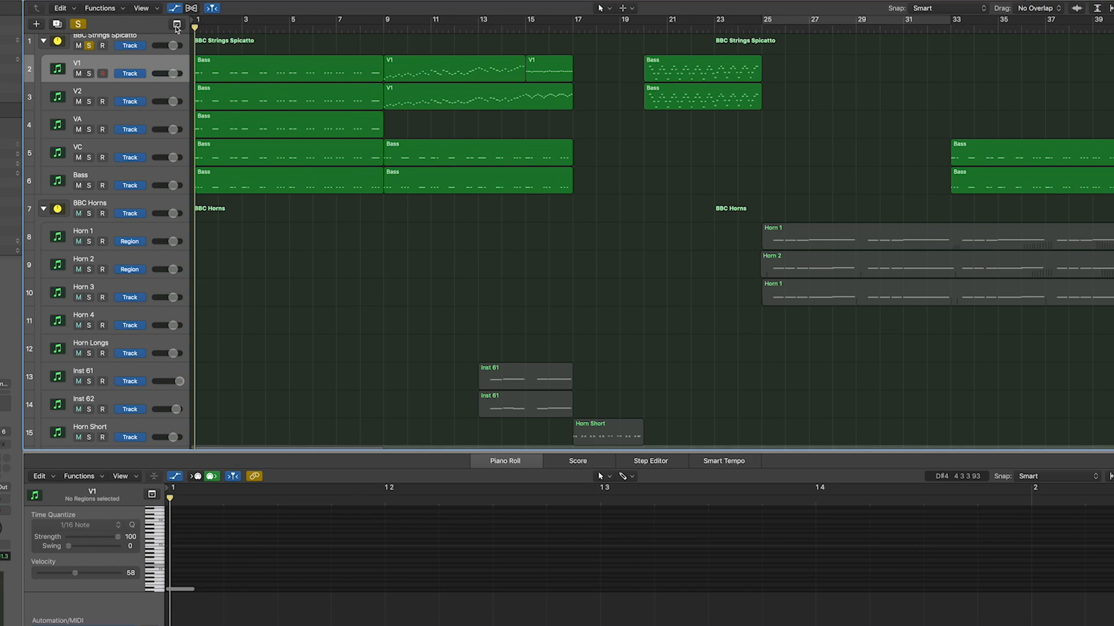
key(super+Down)
key(super+Right)
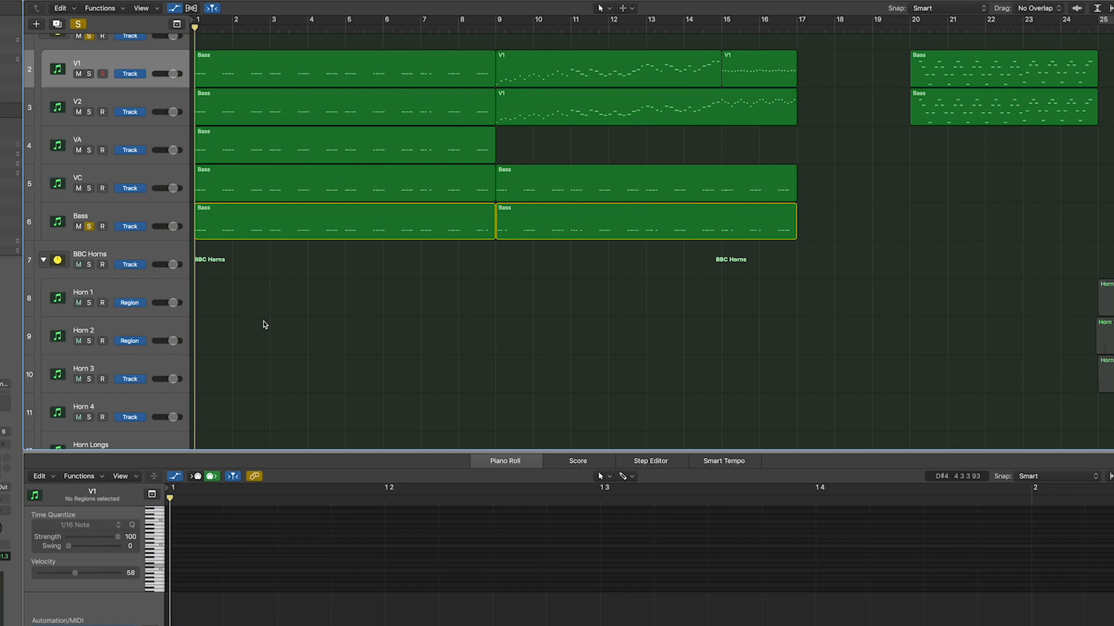
key(space)
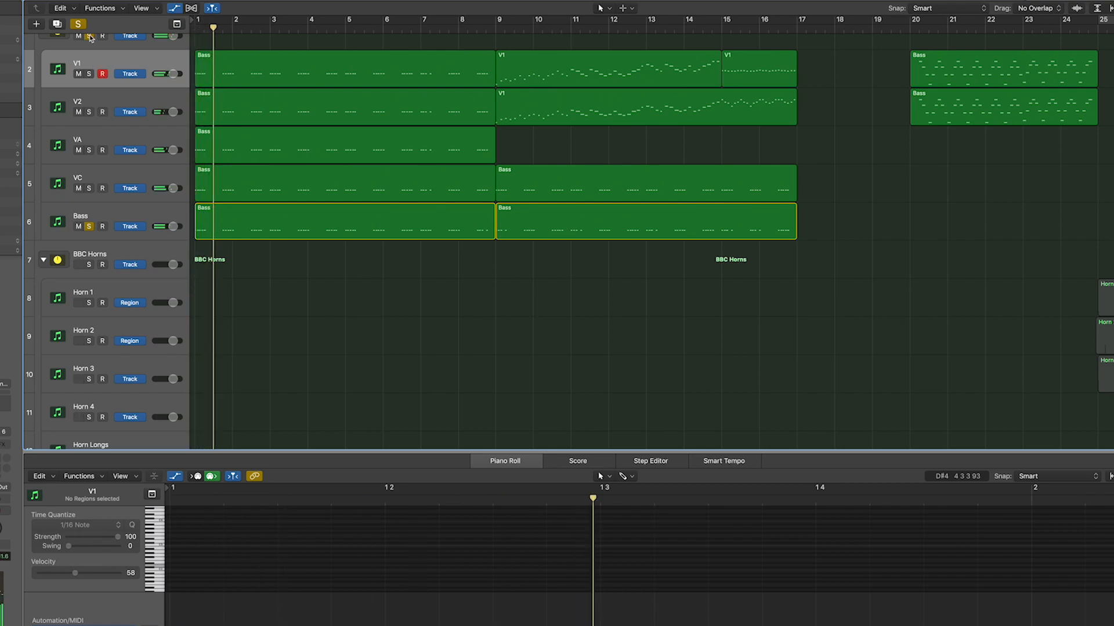
click(88, 36)
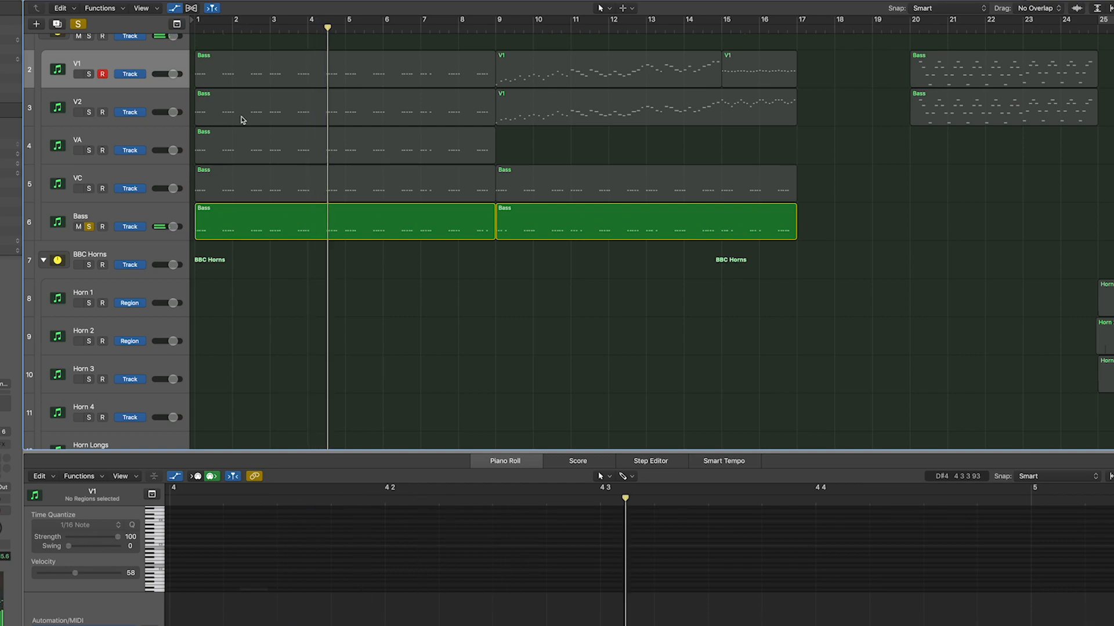
click(89, 227)
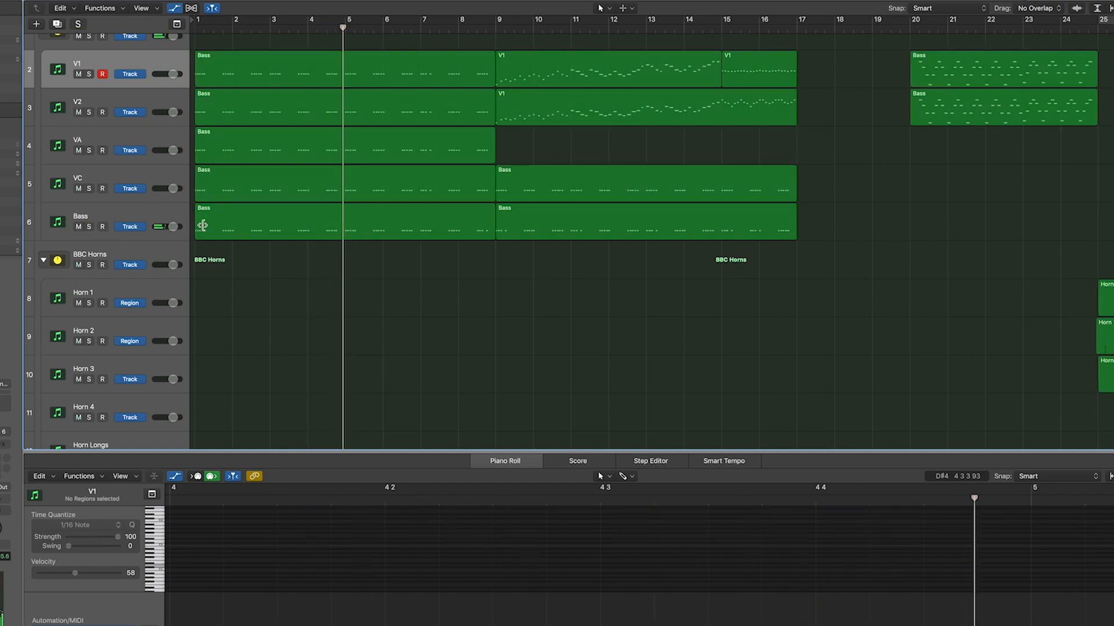
Move the playhead to bar 9 and show the V1 region starting there in the Piano Roll.
scroll(317, 238, down, 5)
scroll(317, 238, down, 1)
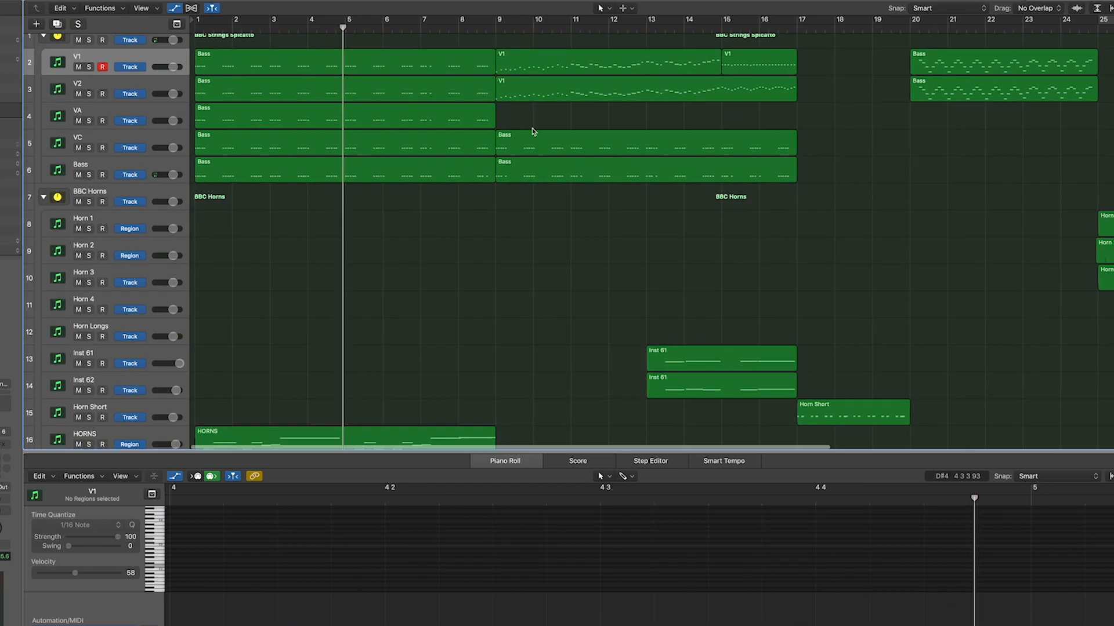
click(493, 31)
scroll(524, 58, up, 1)
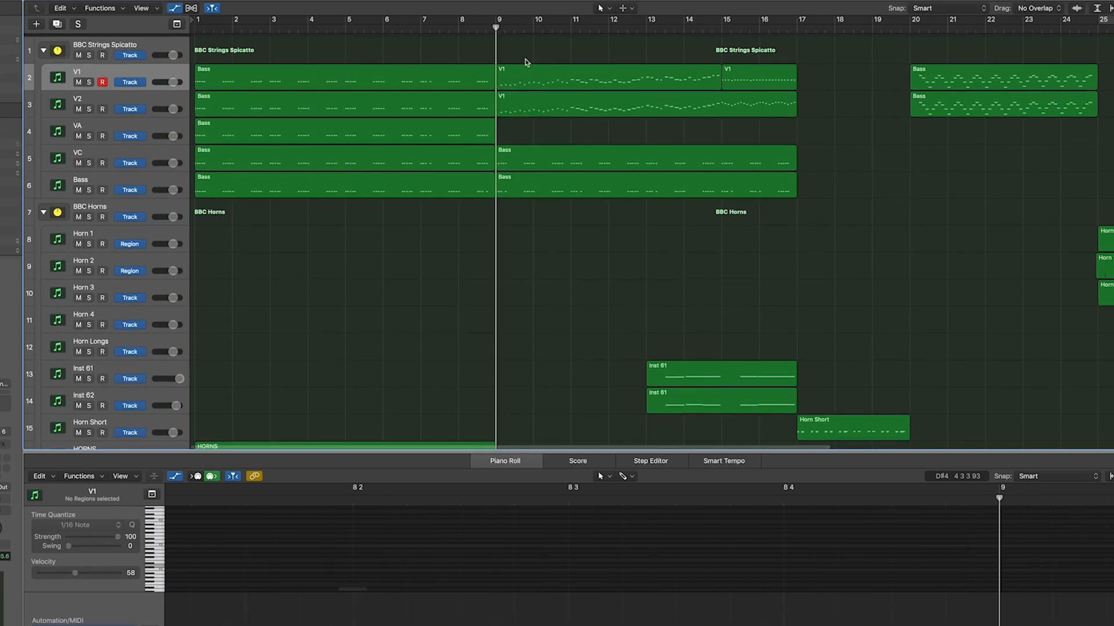
key(super+Right)
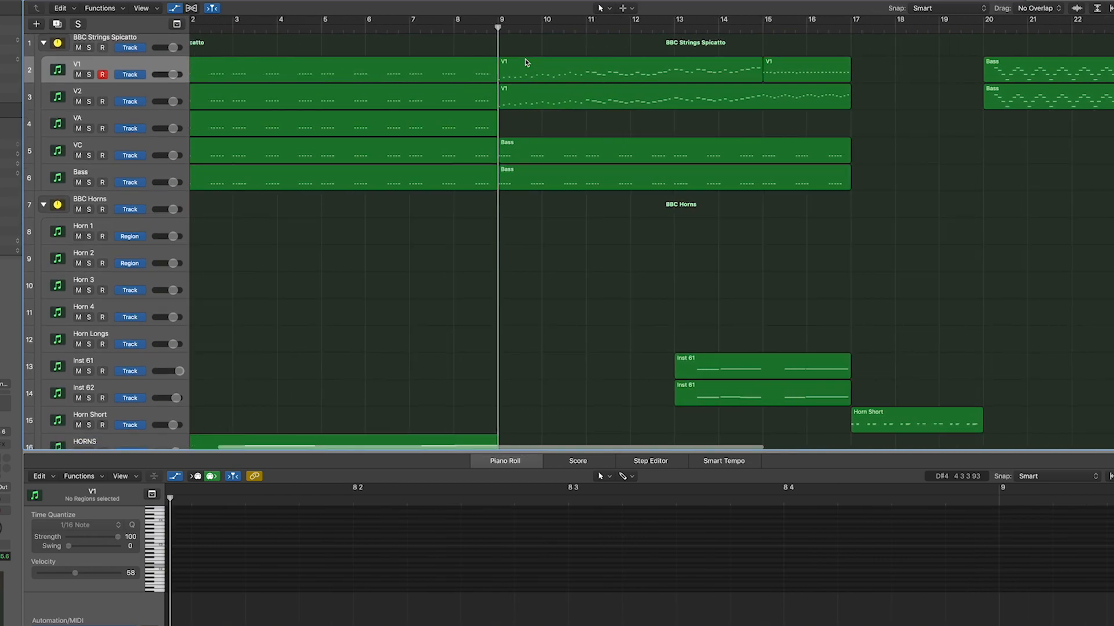
click(526, 60)
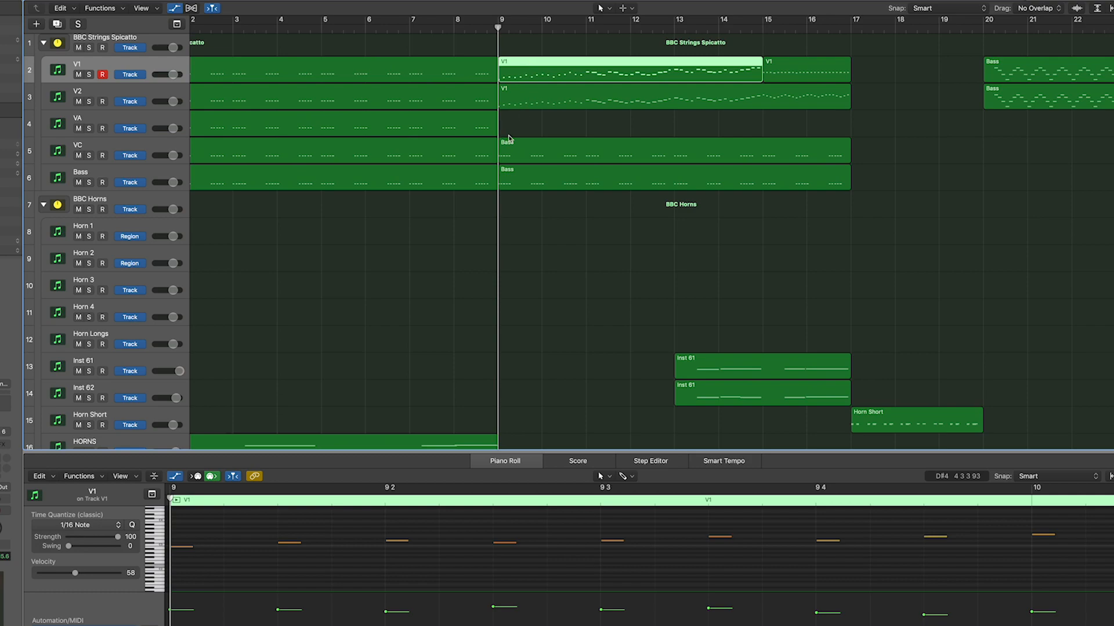
Return the playhead to bar 1, examine the regions across the orchestral sections, and deselect the V1 region.
scroll(508, 140, down, 10)
key(super+Left)
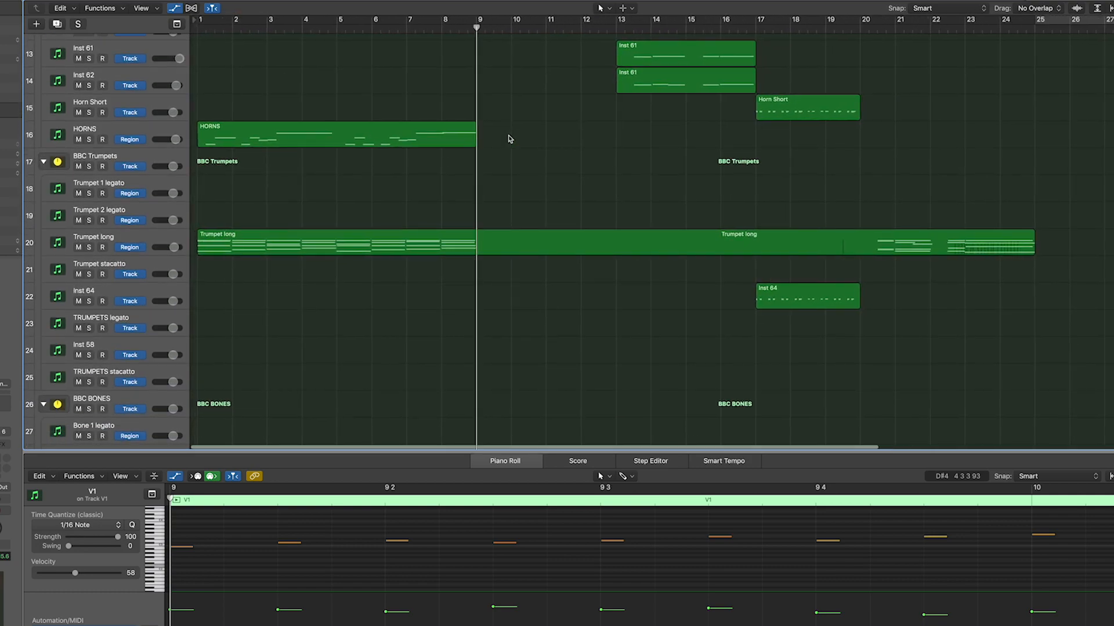
key(super+Up)
key(super+Up)
key(super+Left)
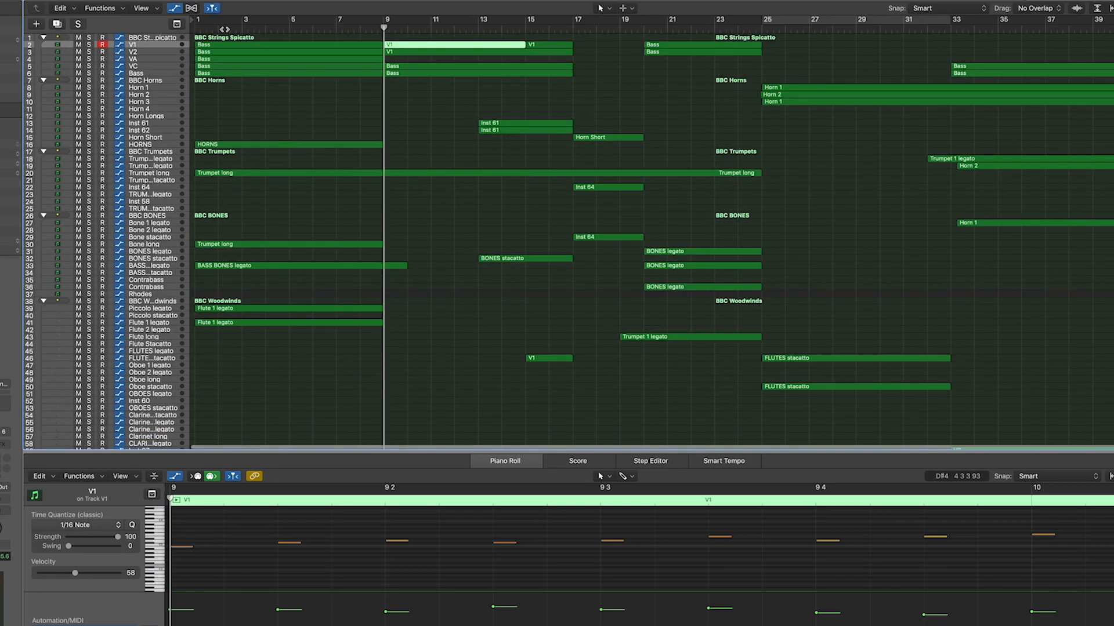
key(Return)
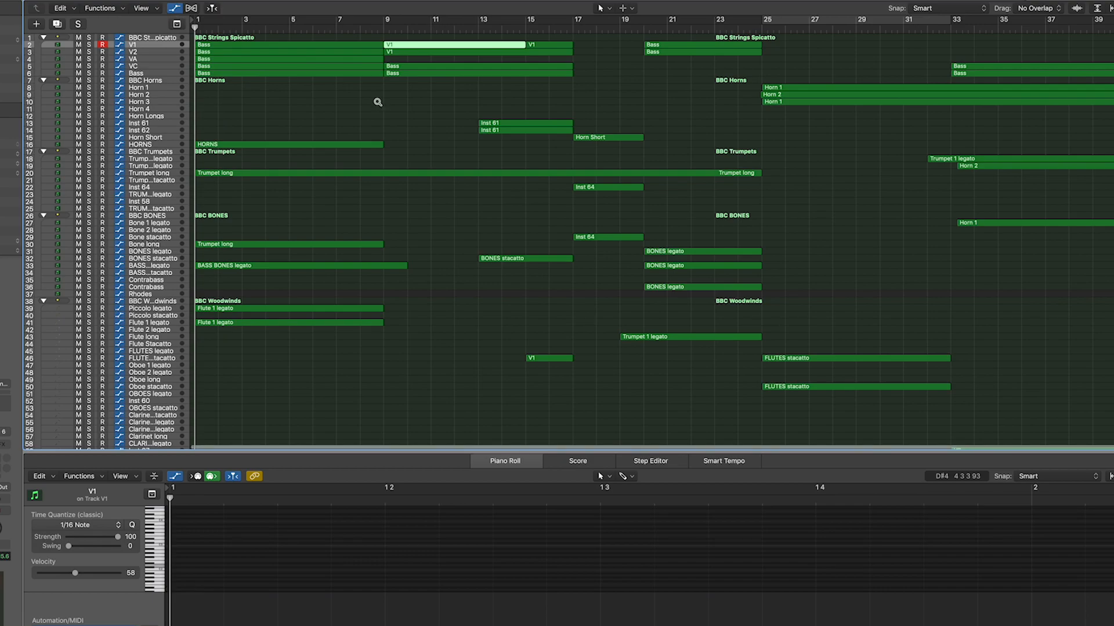
scroll(378, 104, down, 4)
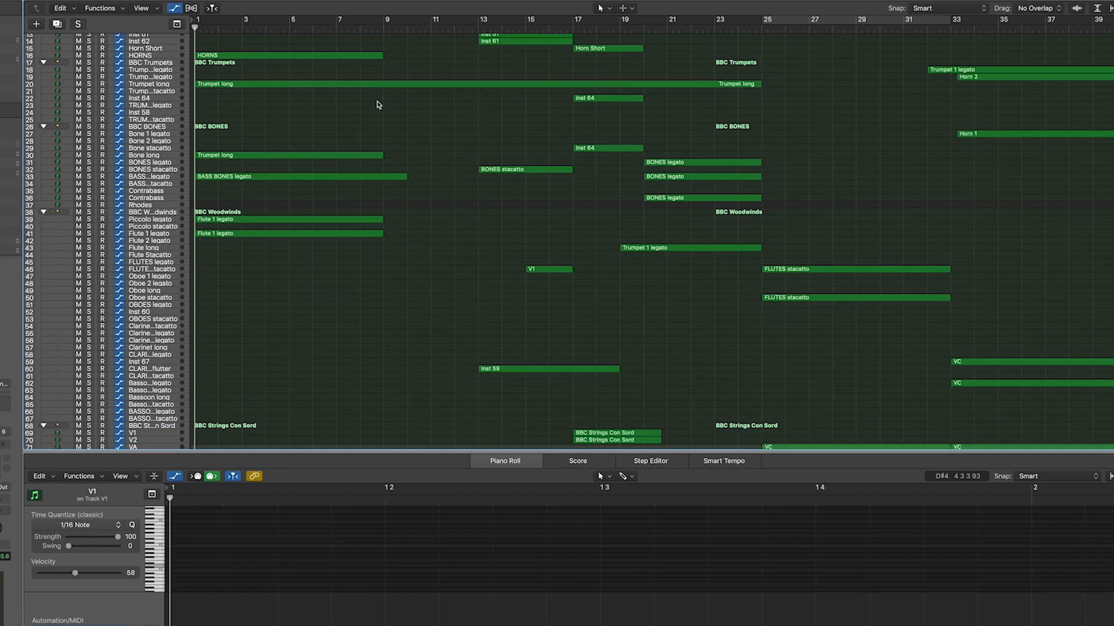
scroll(378, 105, up, 4)
key(super+Down)
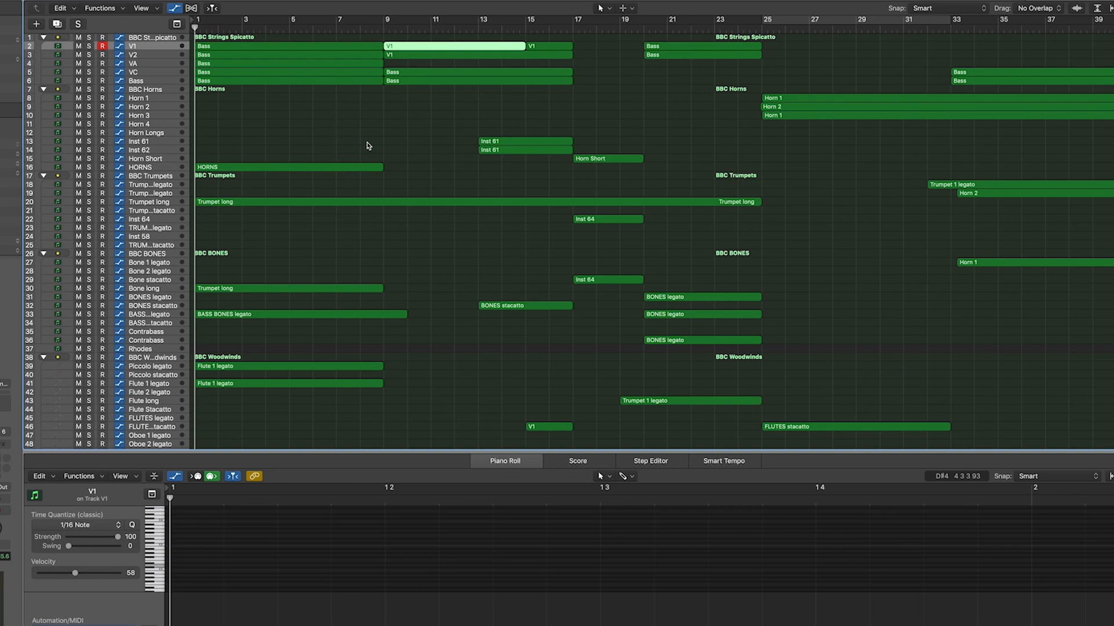
scroll(369, 147, up, 2)
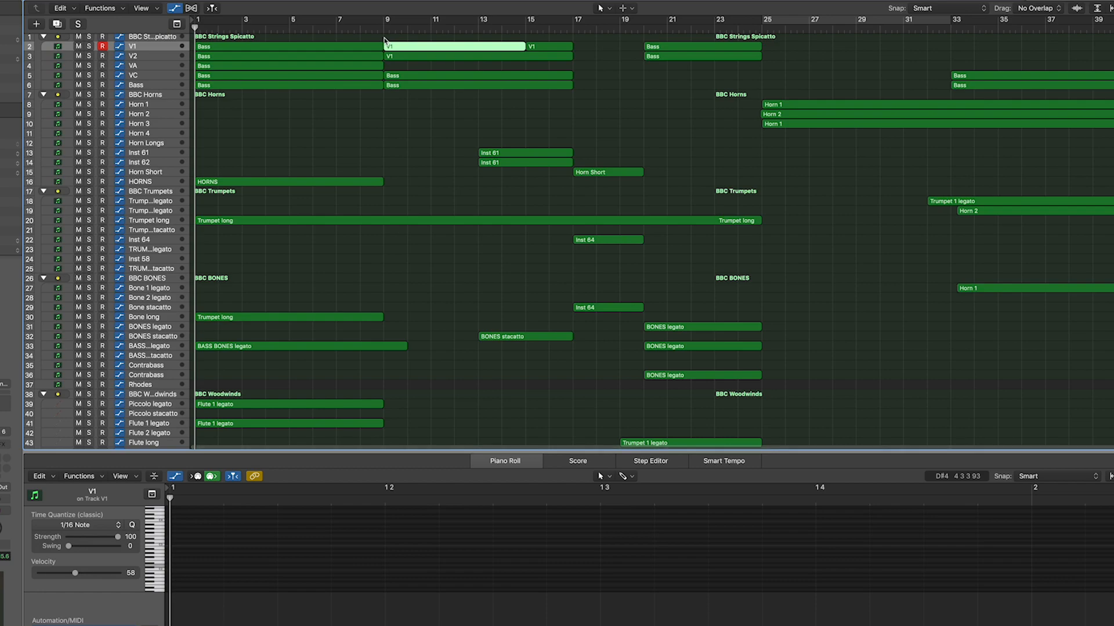
click(384, 40)
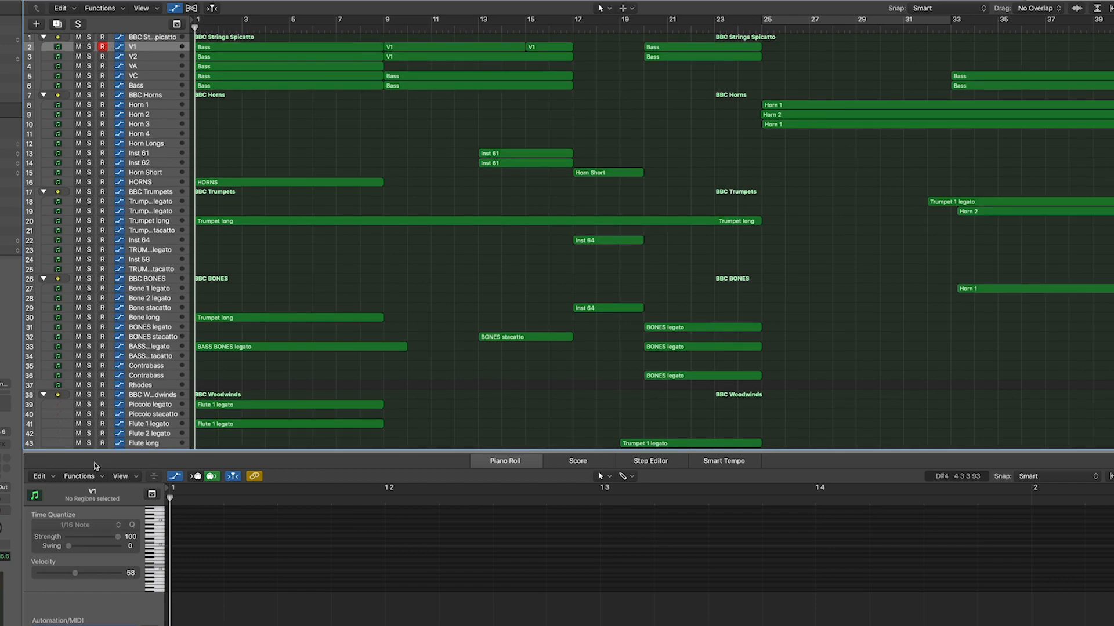
With the BBC BONES stack selected, play the full arrangement from bar 1 through the Stereo Out's FabFilter Pro-Q 3, and close the plug-in.
click(143, 278)
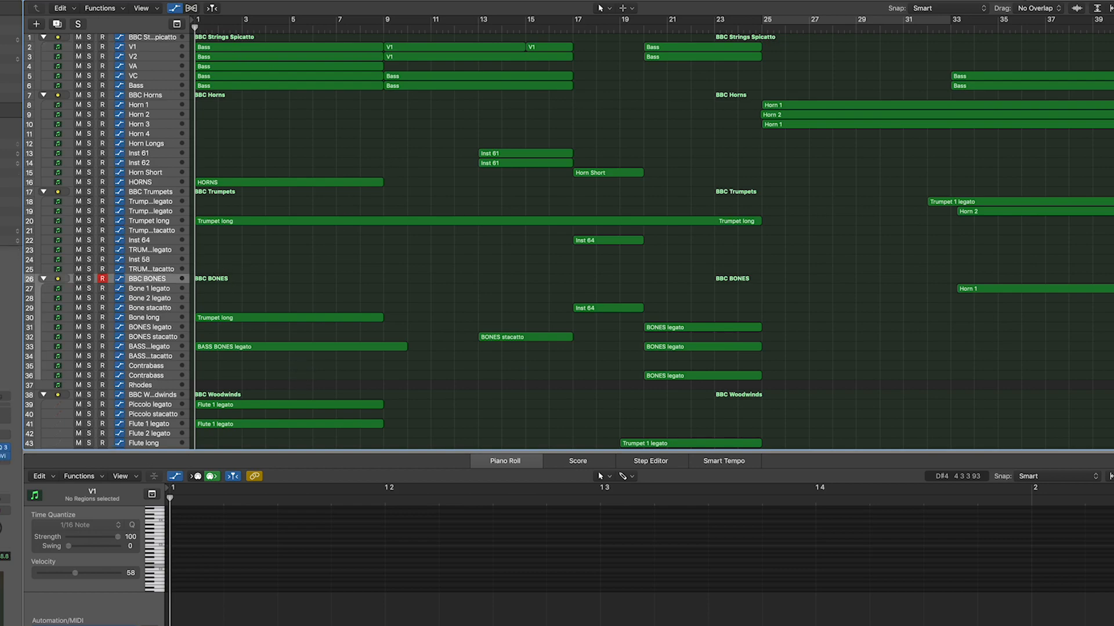
click(4, 450)
drag(266, 1, 549, 65)
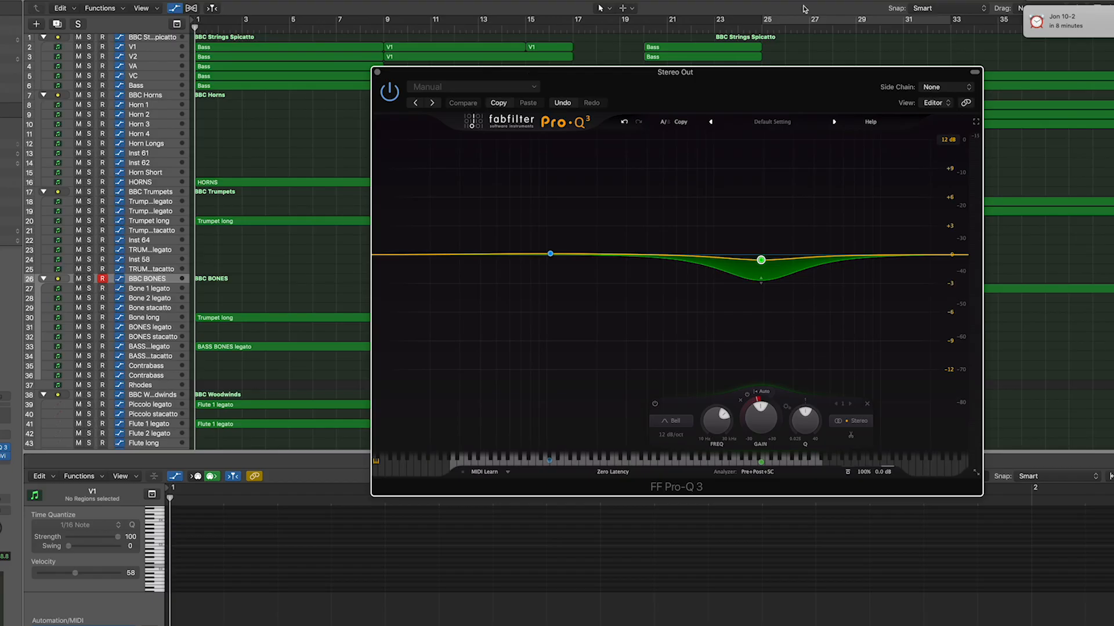
key(space)
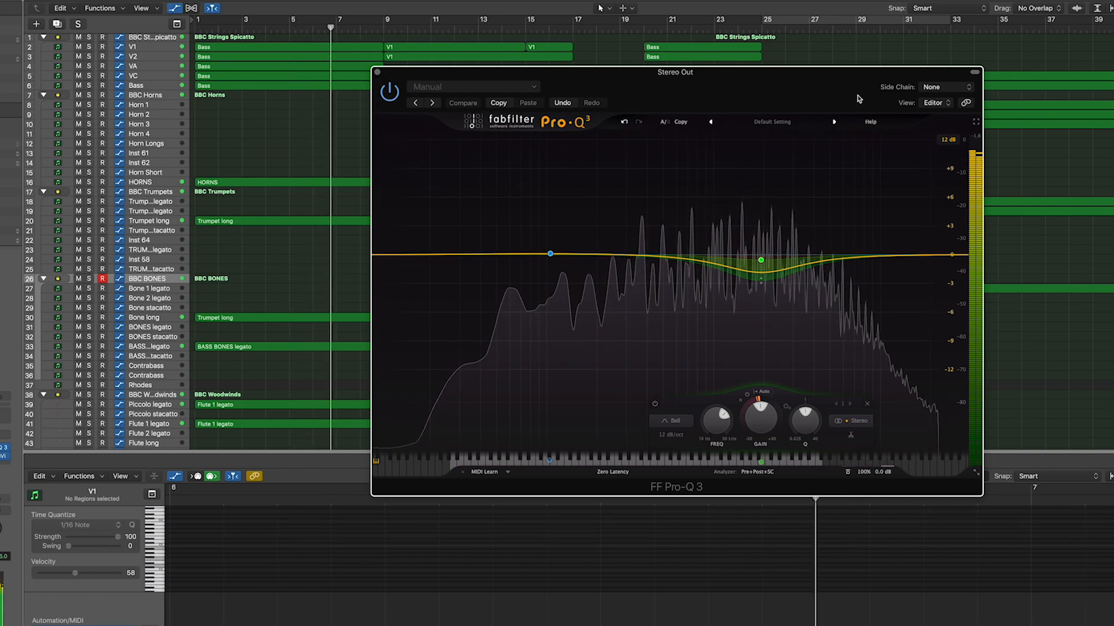
key(space)
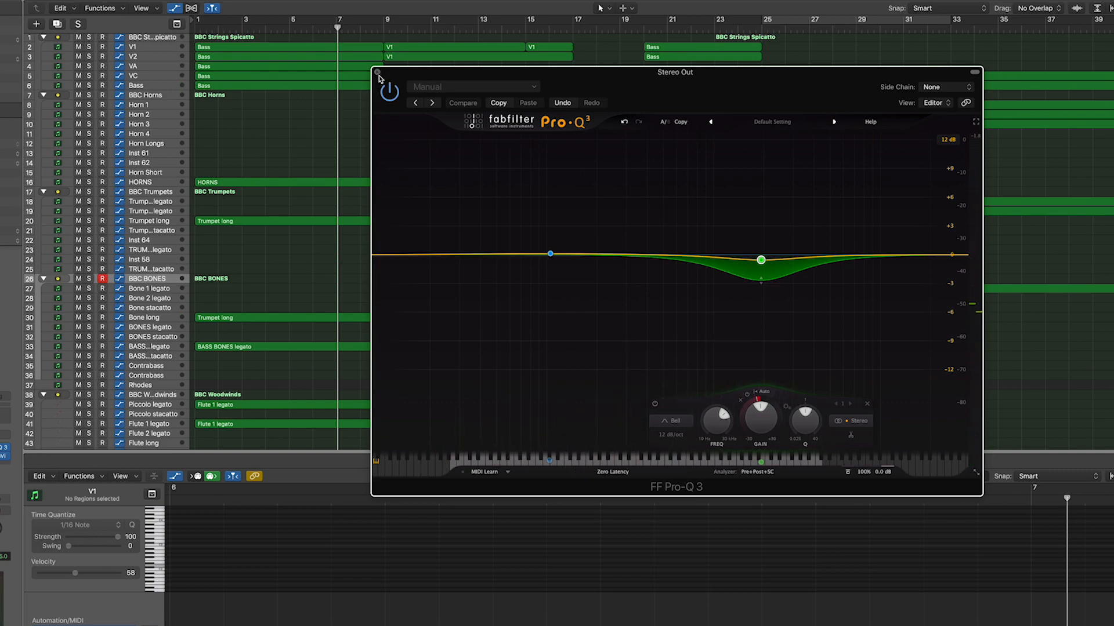
key(super+w)
Solo the VA and VC tracks in the BBC Strings Con Sord stack and enlarge their regions.
scroll(529, 142, down, 10)
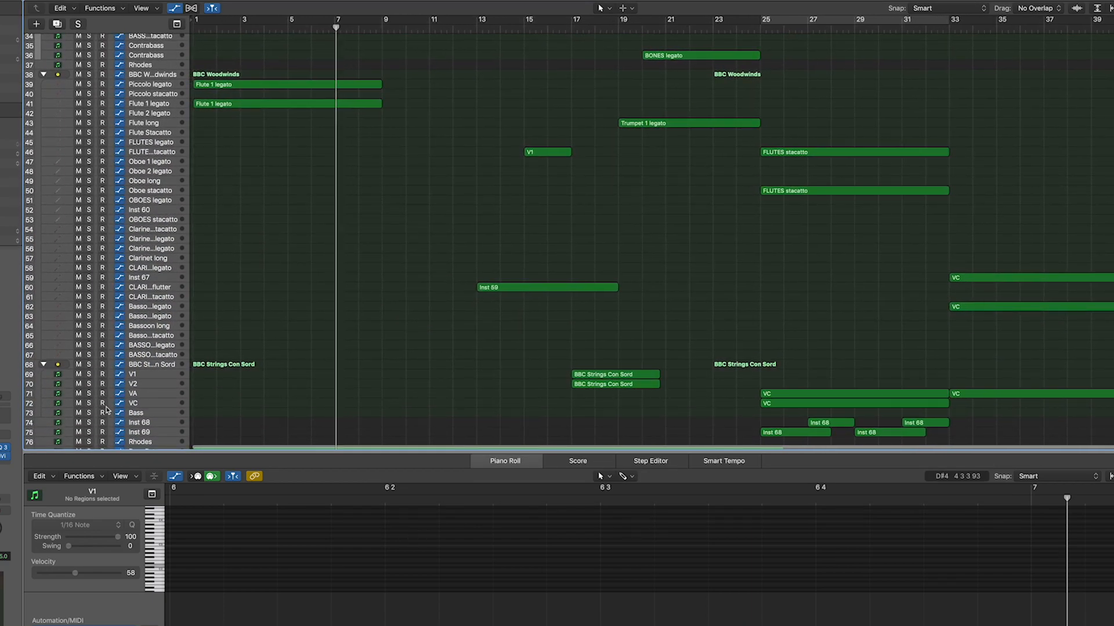
drag(89, 395, 90, 404)
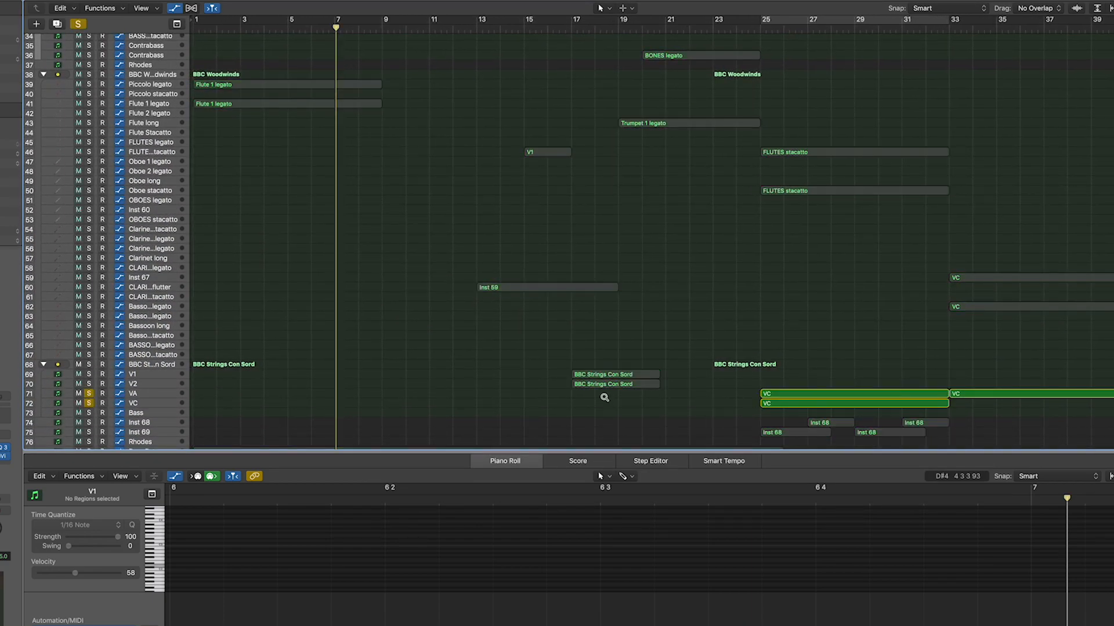
scroll(604, 398, down, 7)
key(super+Down)
key(super+Down)
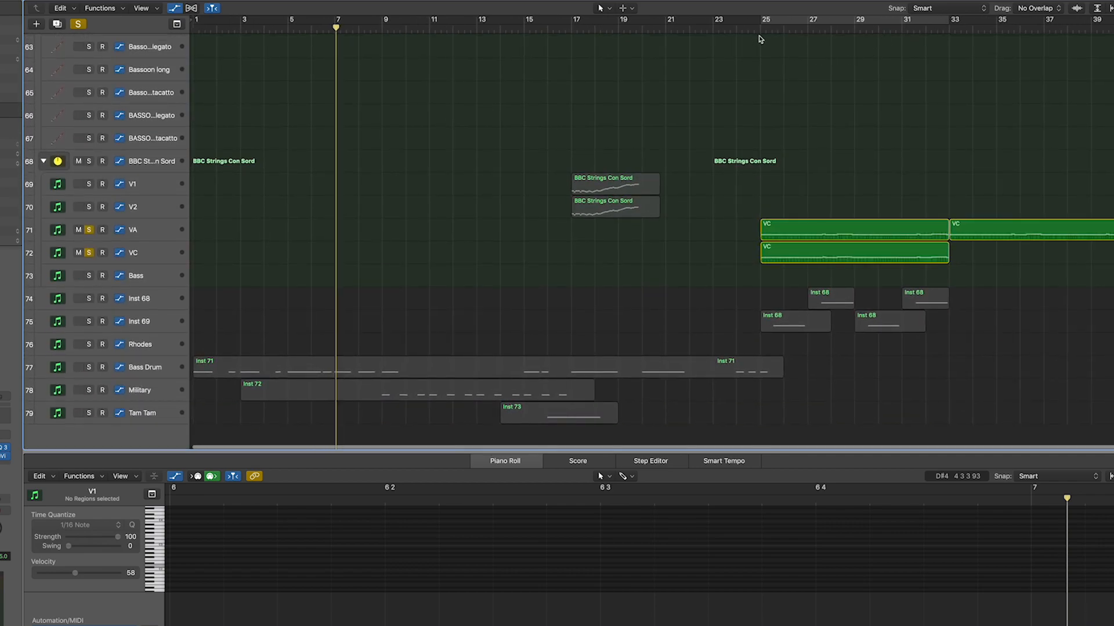
Move the playhead to bar 25 and play the soloed VA and VC regions from there.
click(759, 36)
key(super+Down)
key(super+Right)
key(super+Right)
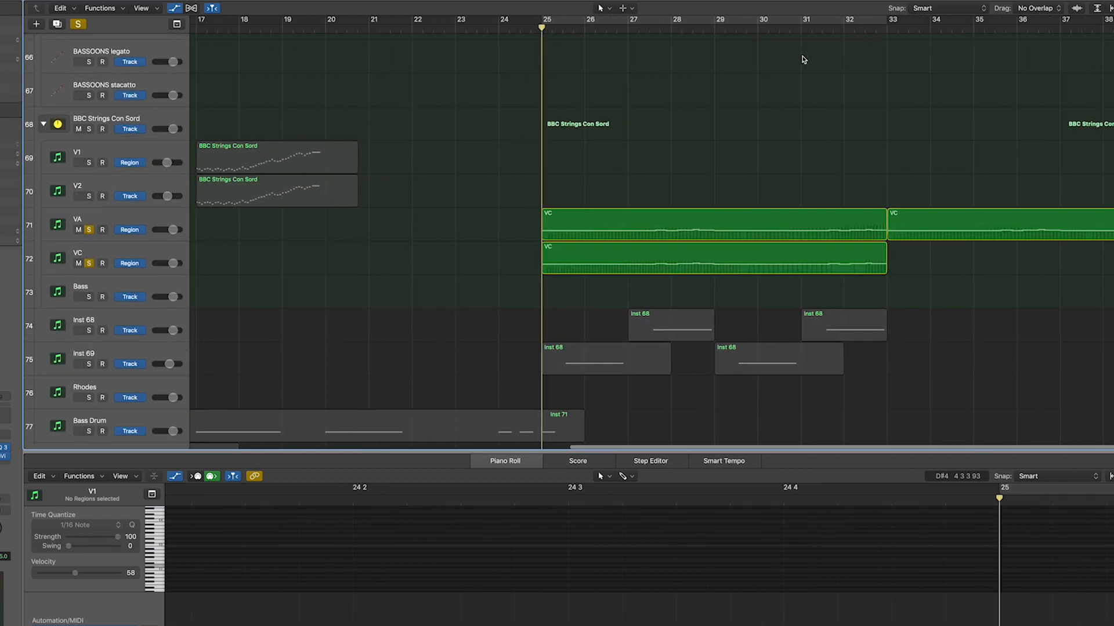
key(space)
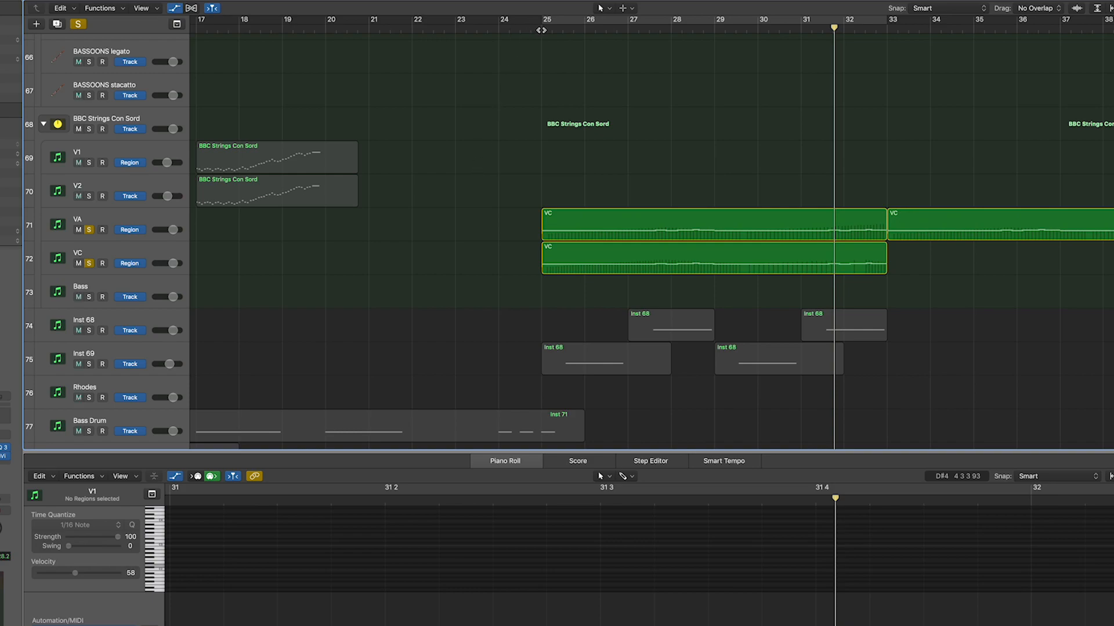
key(space)
Show the automation of the VA and VC regions while replaying them from bar 25, and clear the solos with automation hidden again.
key(a)
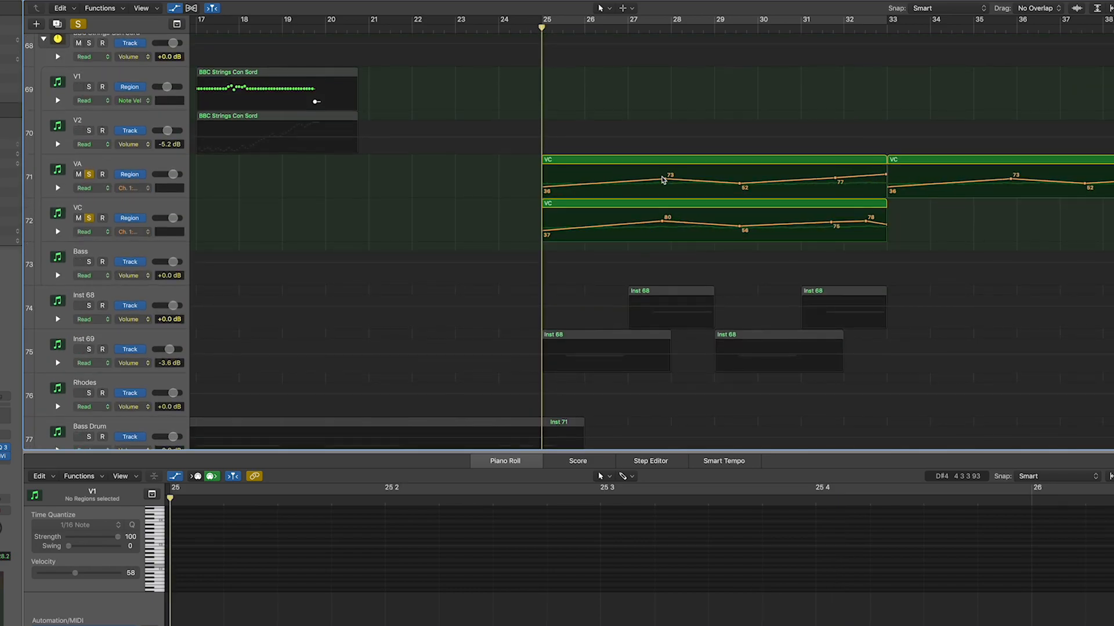
scroll(664, 181, down, 2)
scroll(663, 181, up, 5)
scroll(663, 180, left, 2)
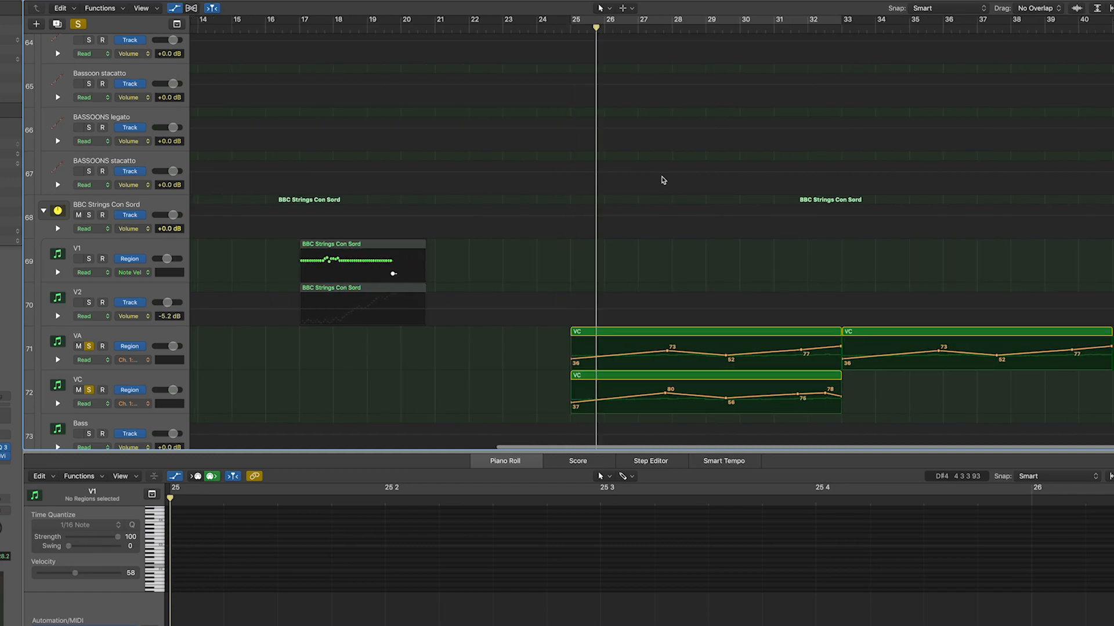
scroll(663, 180, down, 2)
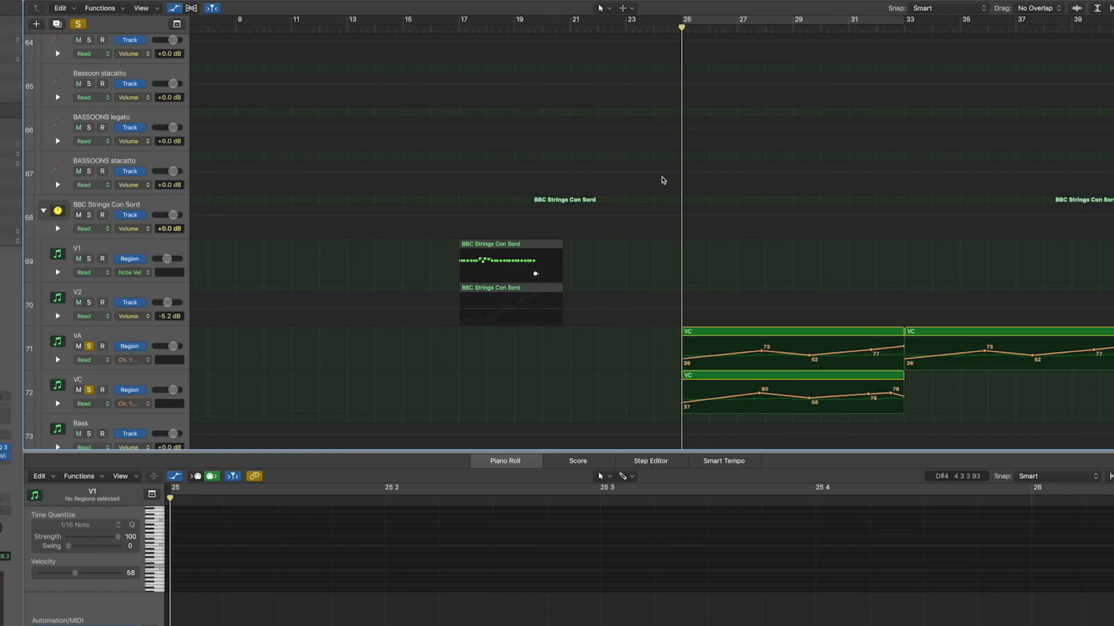
key(space)
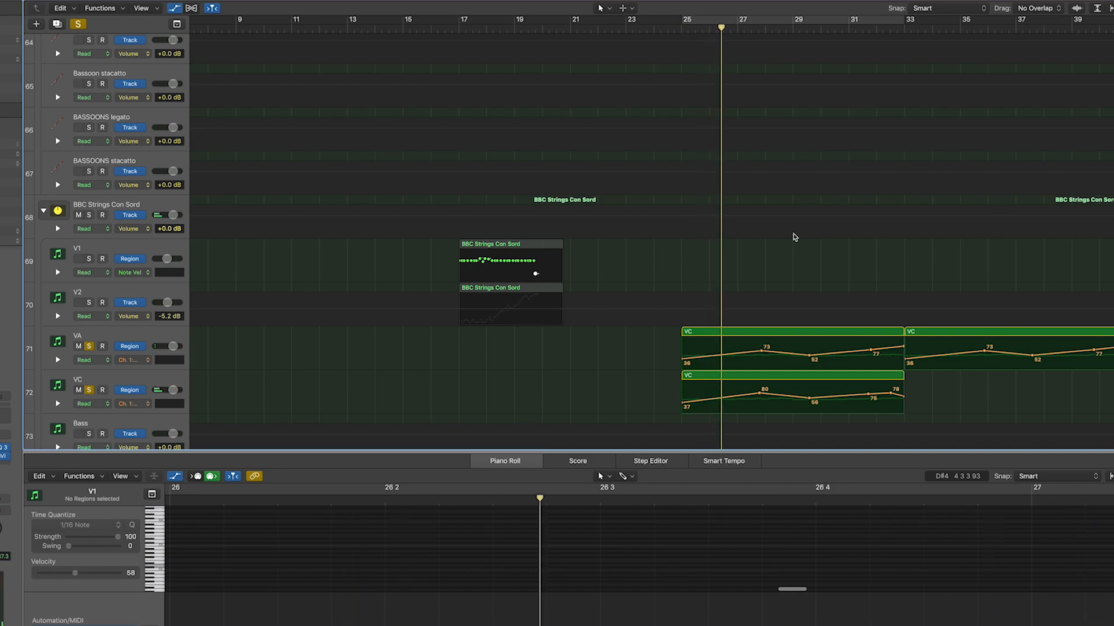
scroll(794, 237, down, 3)
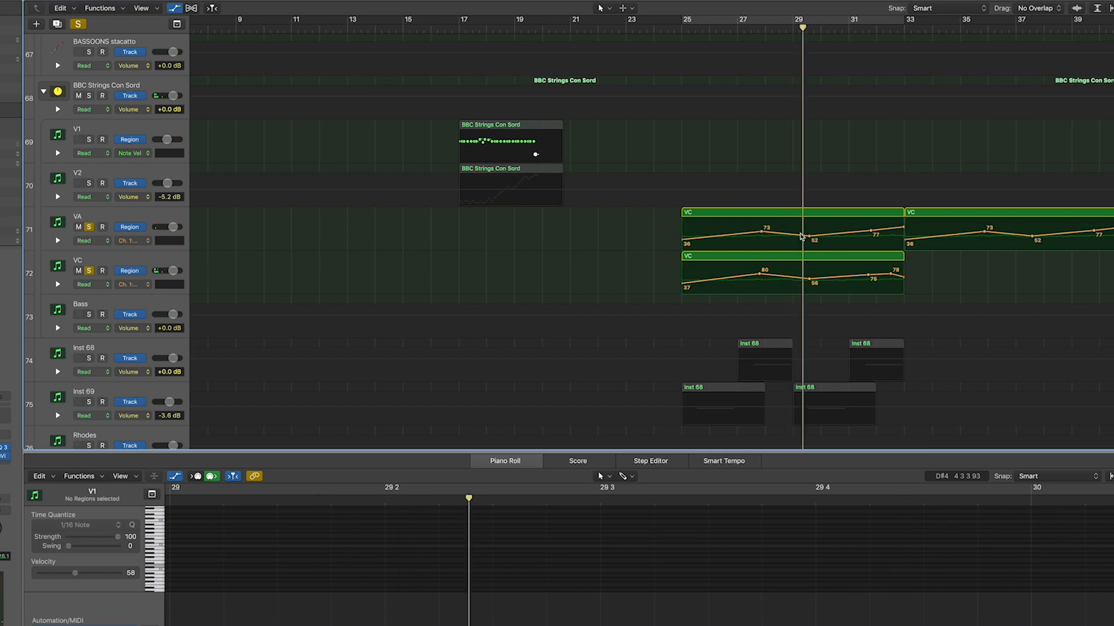
scroll(801, 237, down, 10)
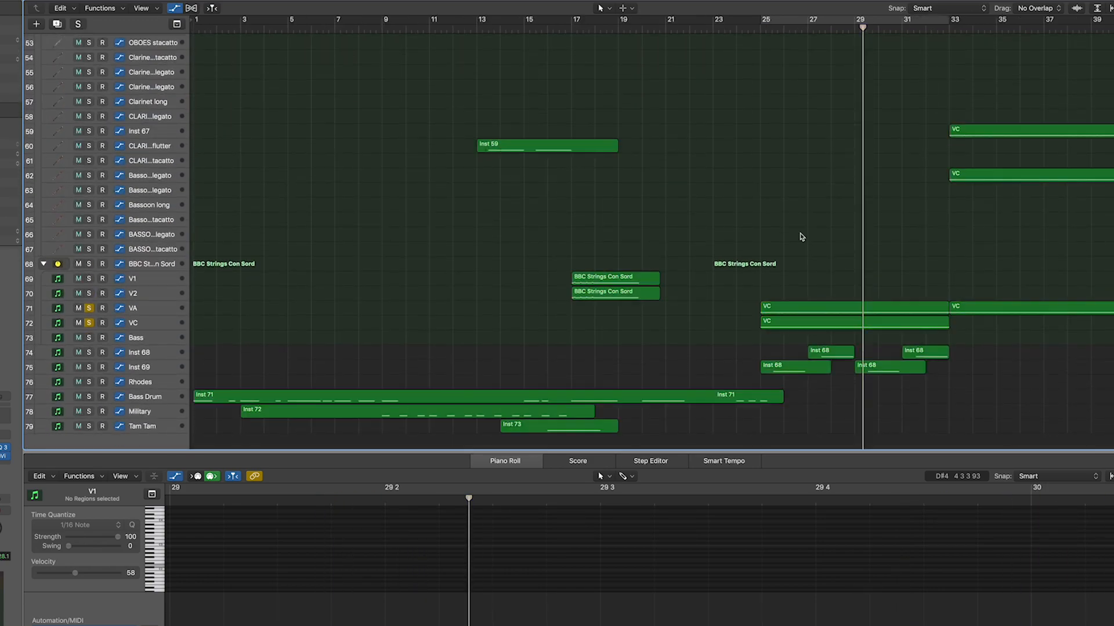
Return the playhead to bar 1 and solo the Trumpet long track in the BBC Trumpets stack.
scroll(835, 197, up, 4)
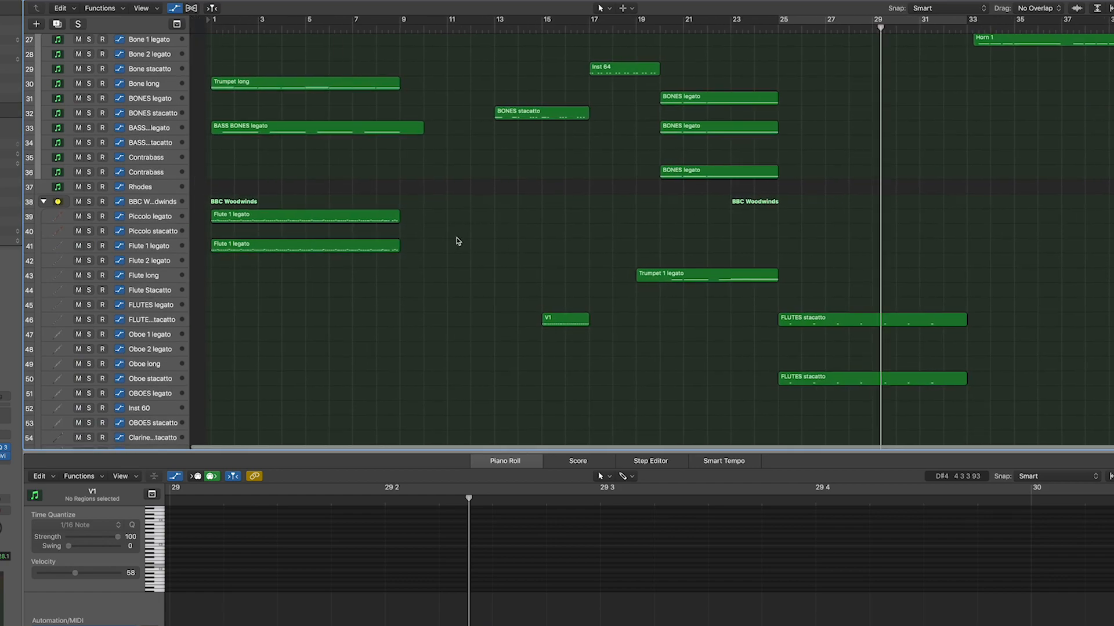
key(space)
scroll(232, 279, up, 5)
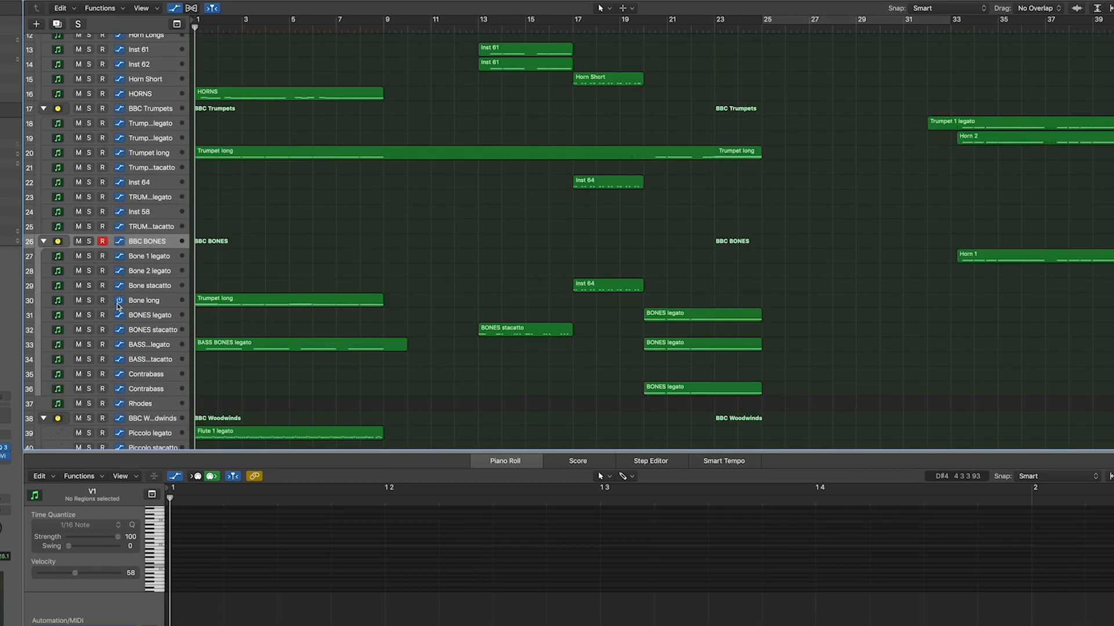
scroll(219, 283, up, 4)
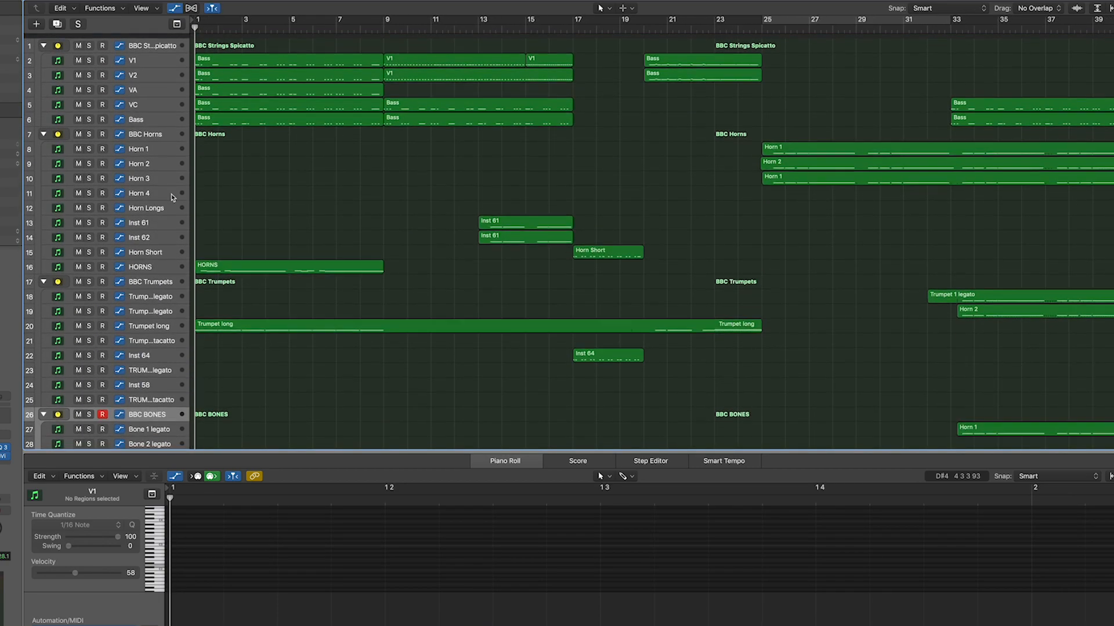
click(89, 324)
Select the Trumpet long track with automation hidden, enlarge its region, and play it from bar 1 to examine the chords.
key(a)
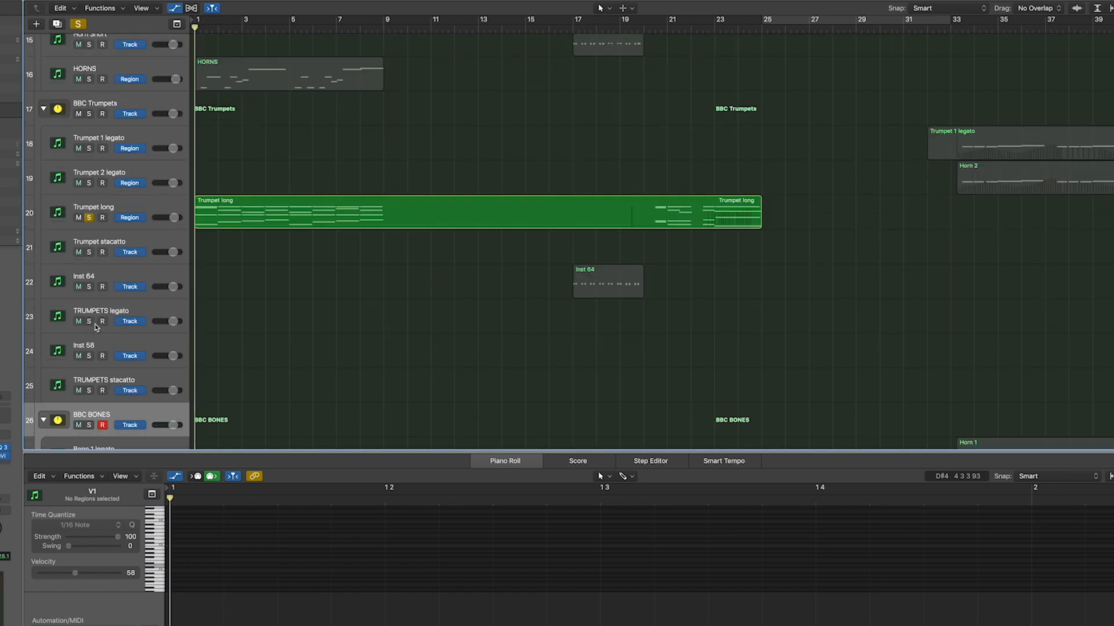
key(a)
scroll(96, 327, up, 3)
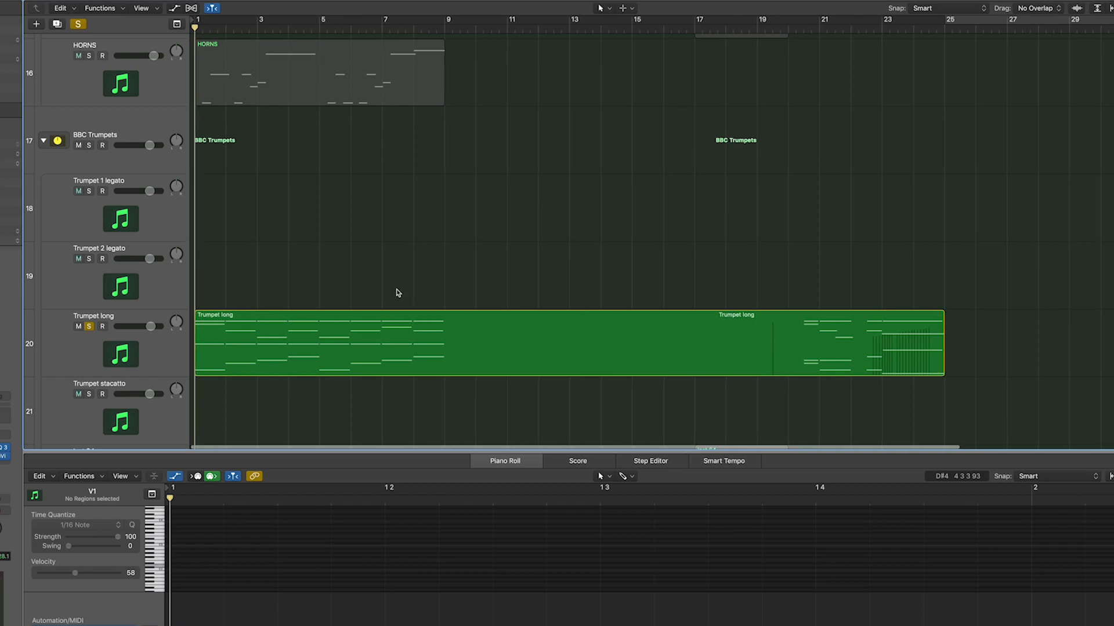
click(168, 347)
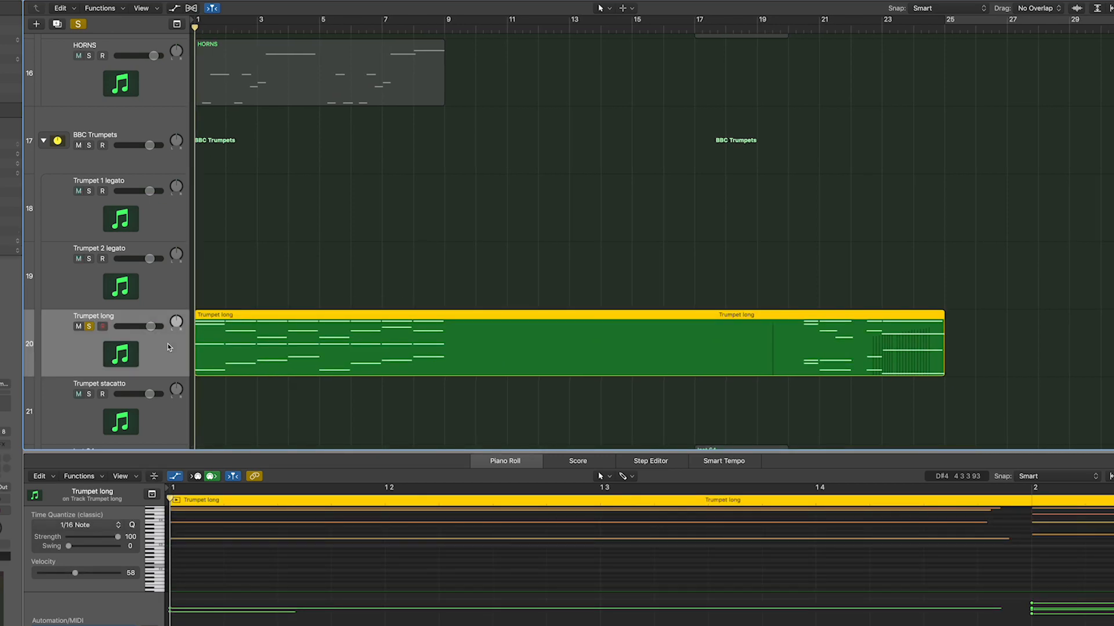
scroll(237, 351, up, 2)
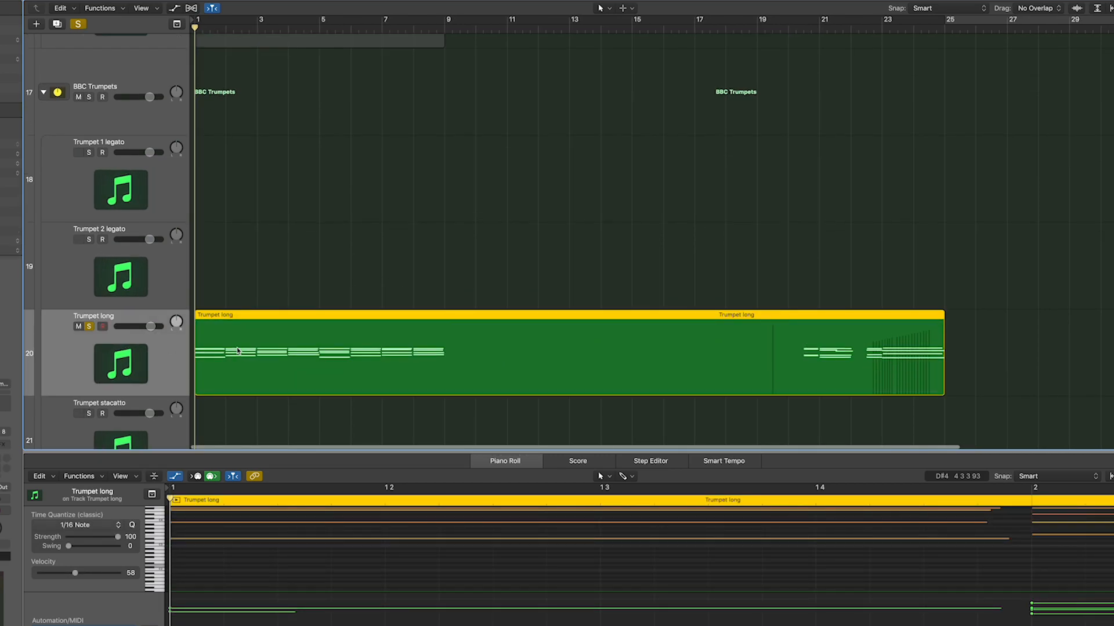
scroll(237, 350, up, 2)
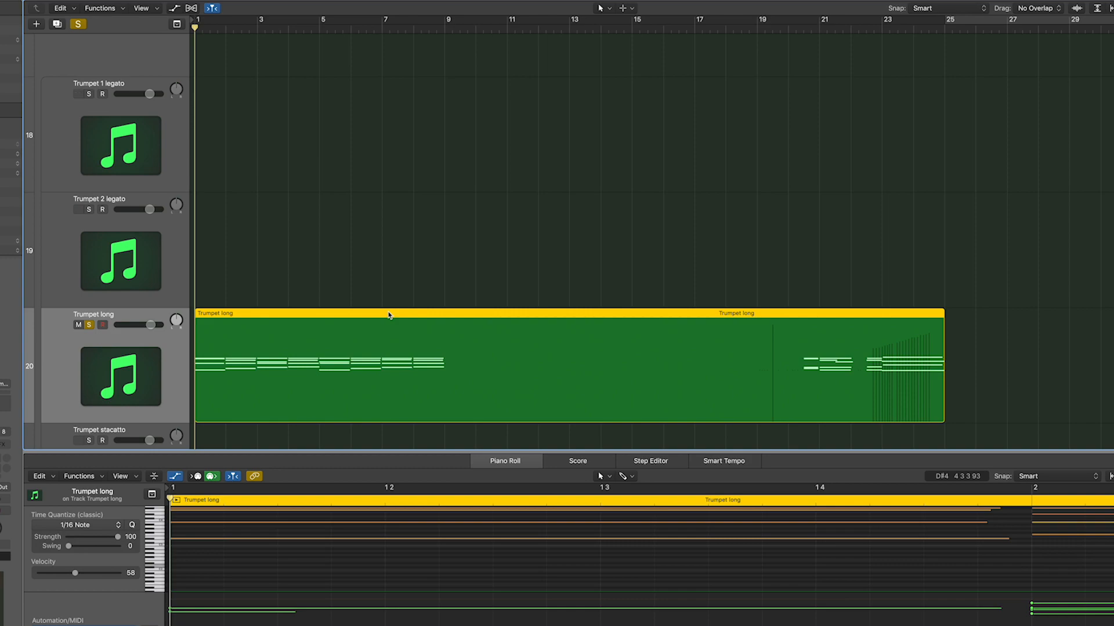
key(z)
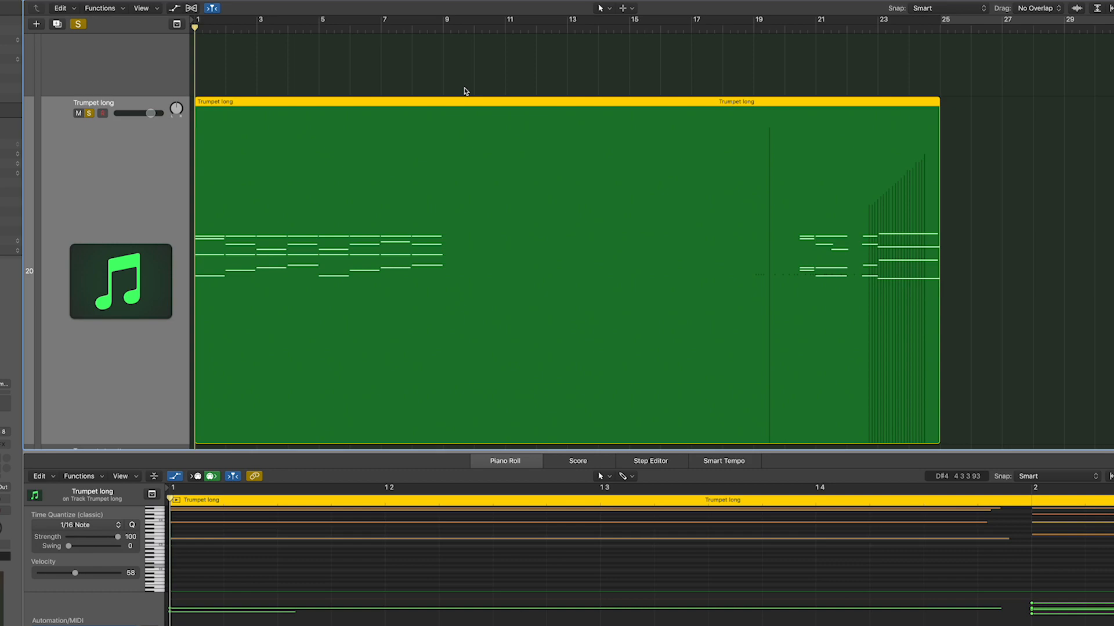
key(space)
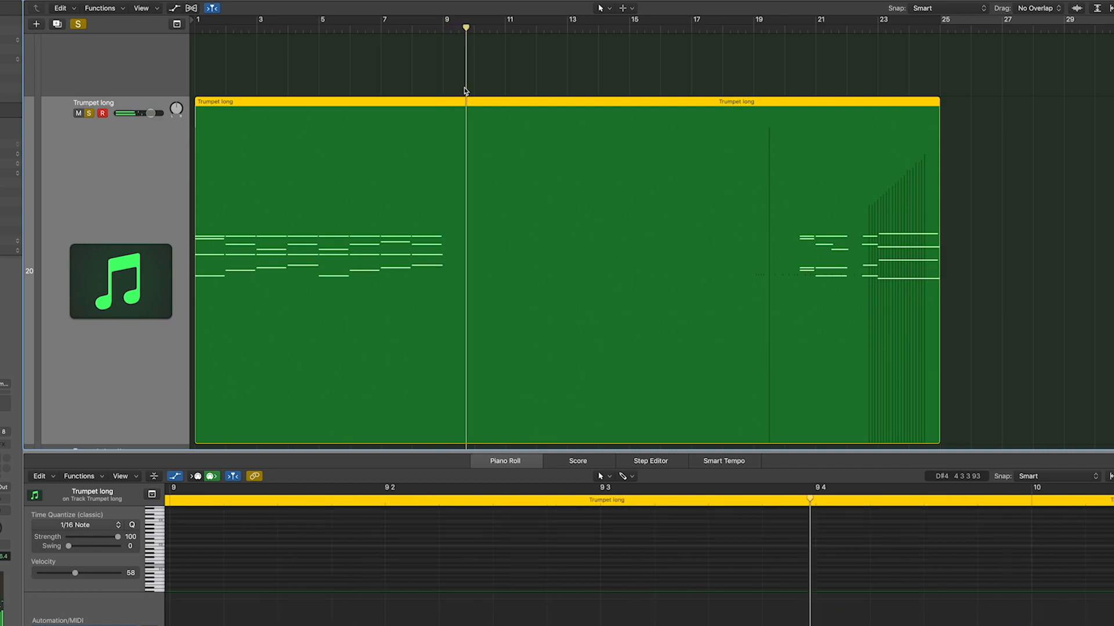
Examine the Trumpet long region's automation curve and its BBC Symphony Orchestra instrument settings, and hide both again.
scroll(460, 124, down, 3)
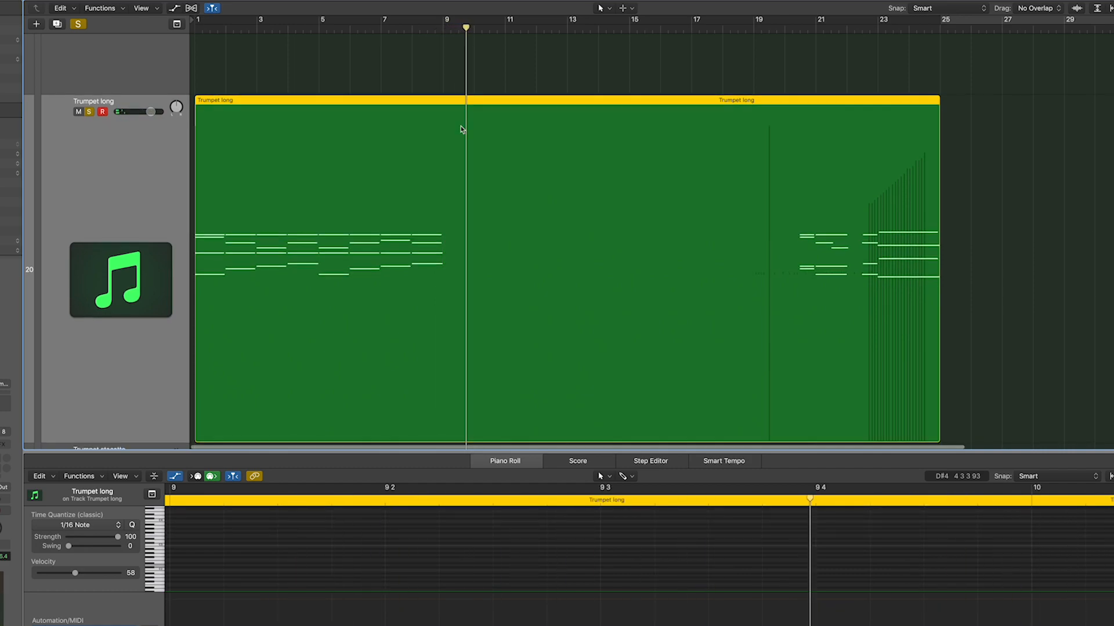
scroll(265, 99, up, 2)
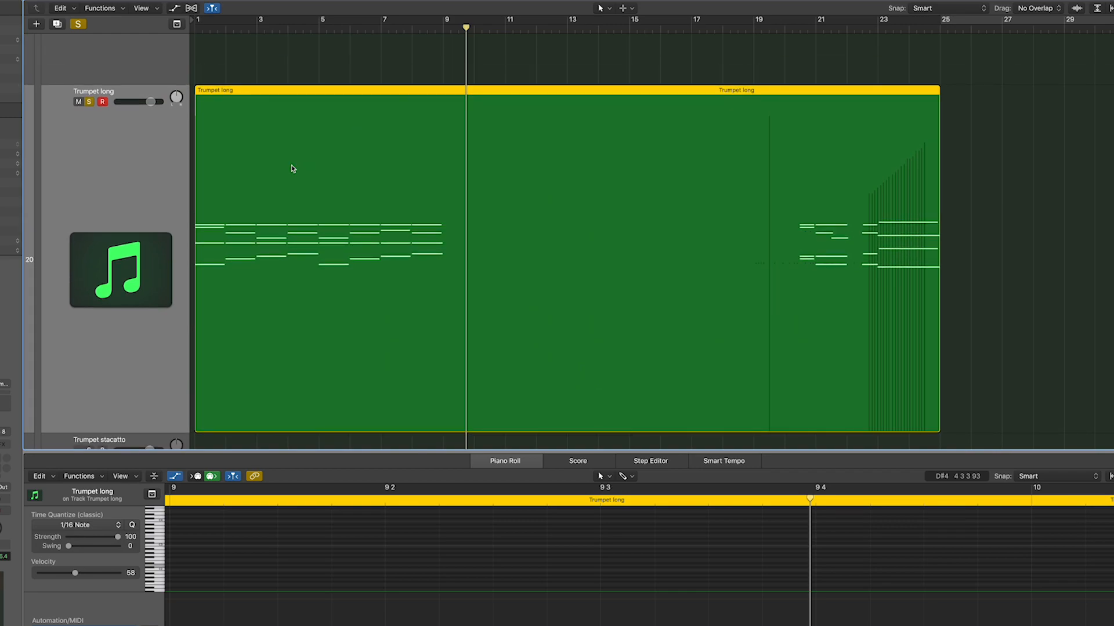
key(a)
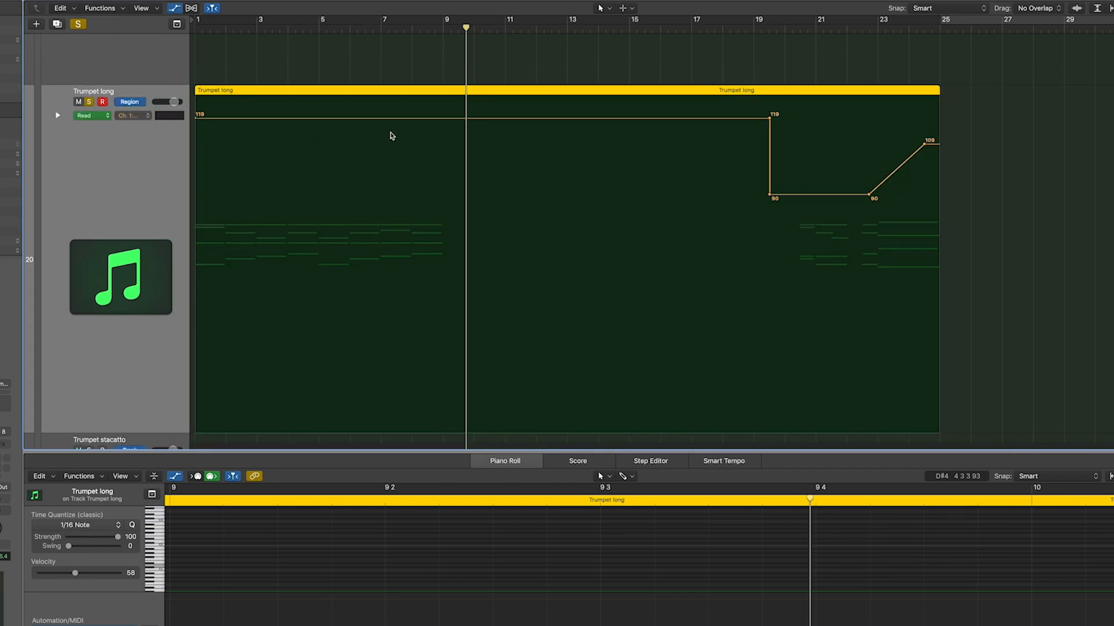
key(a)
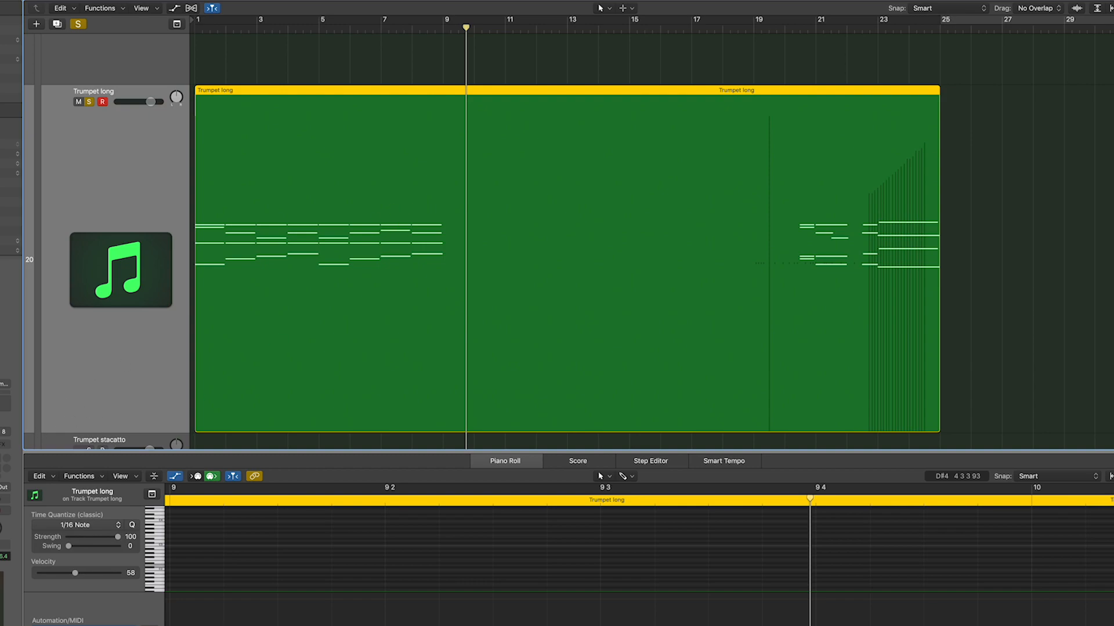
key(v)
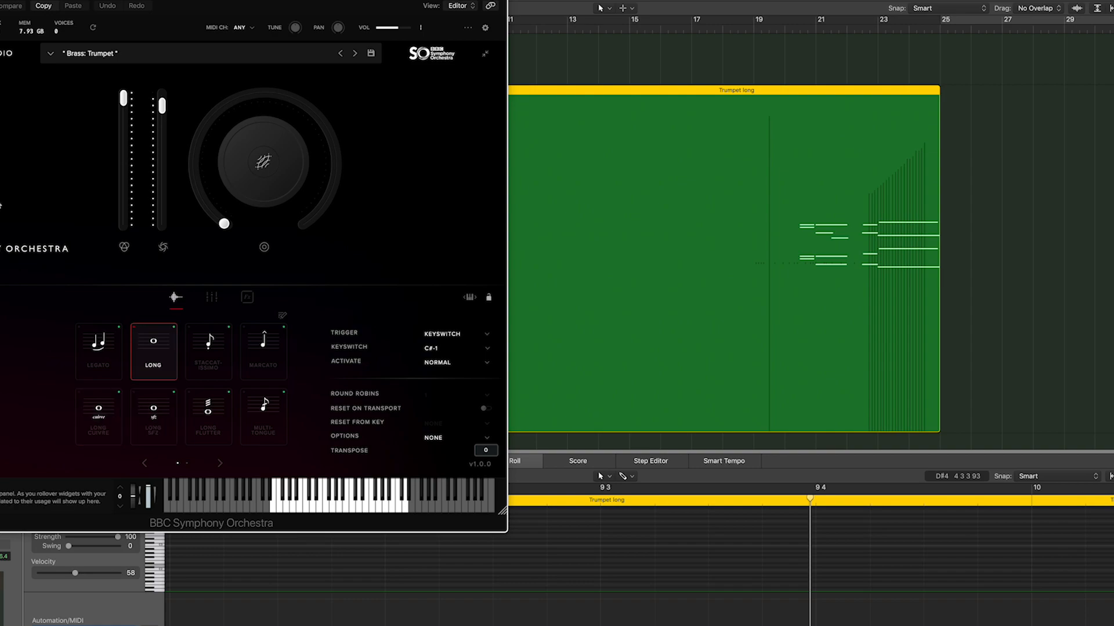
key(v)
Return to the full arrangement view, deselect the Trumpet long region, and clear the track's solo.
scroll(555, 163, down, 5)
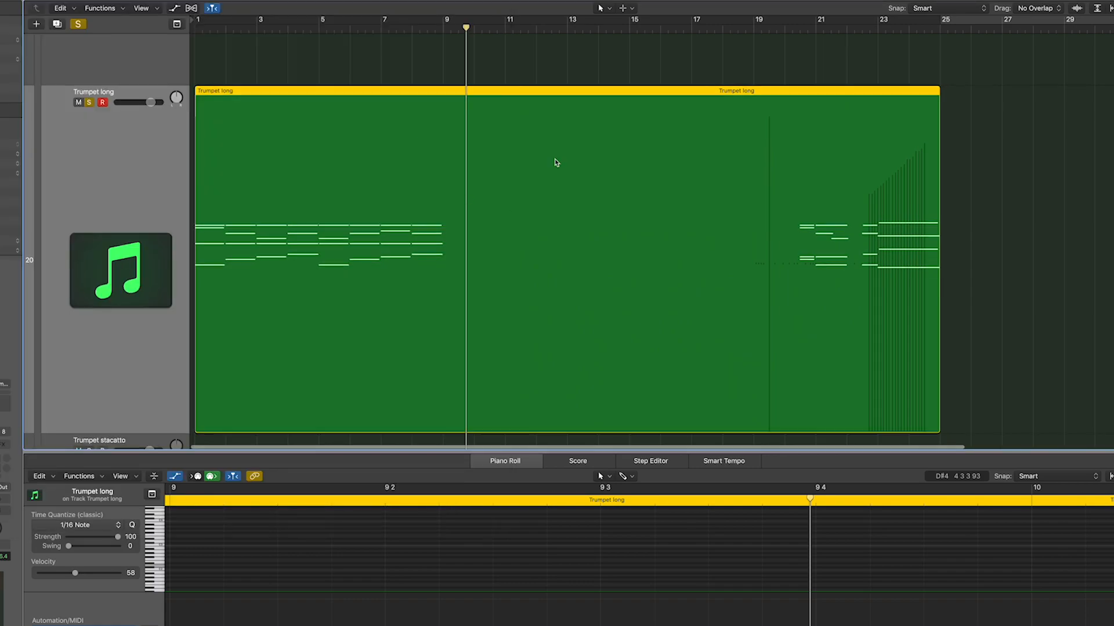
scroll(555, 163, down, 2)
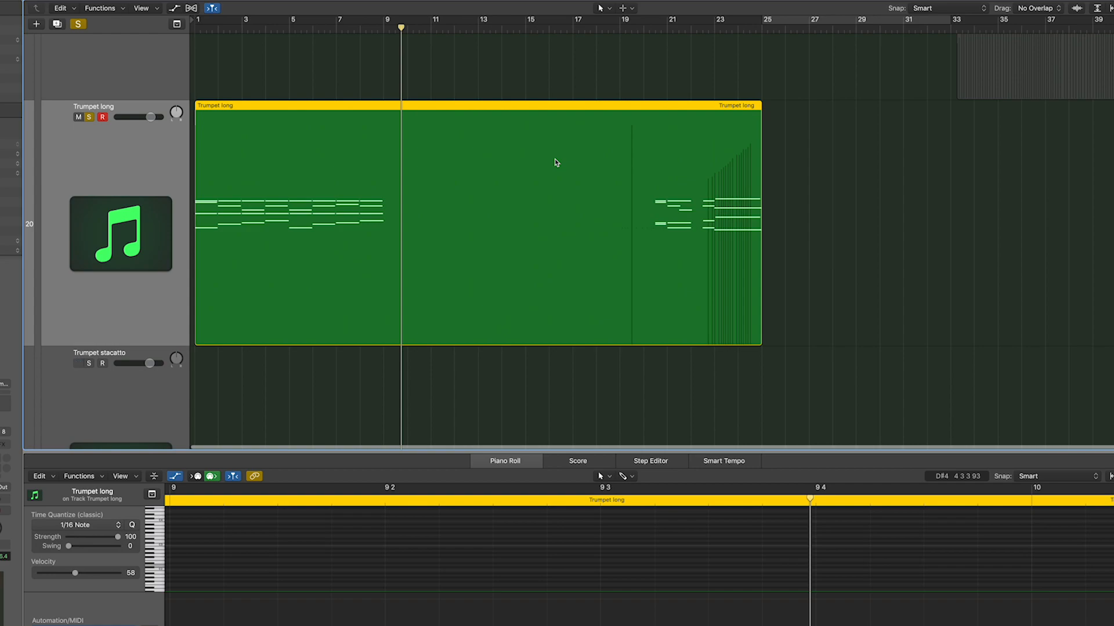
scroll(555, 163, up, 2)
scroll(478, 136, left, 3)
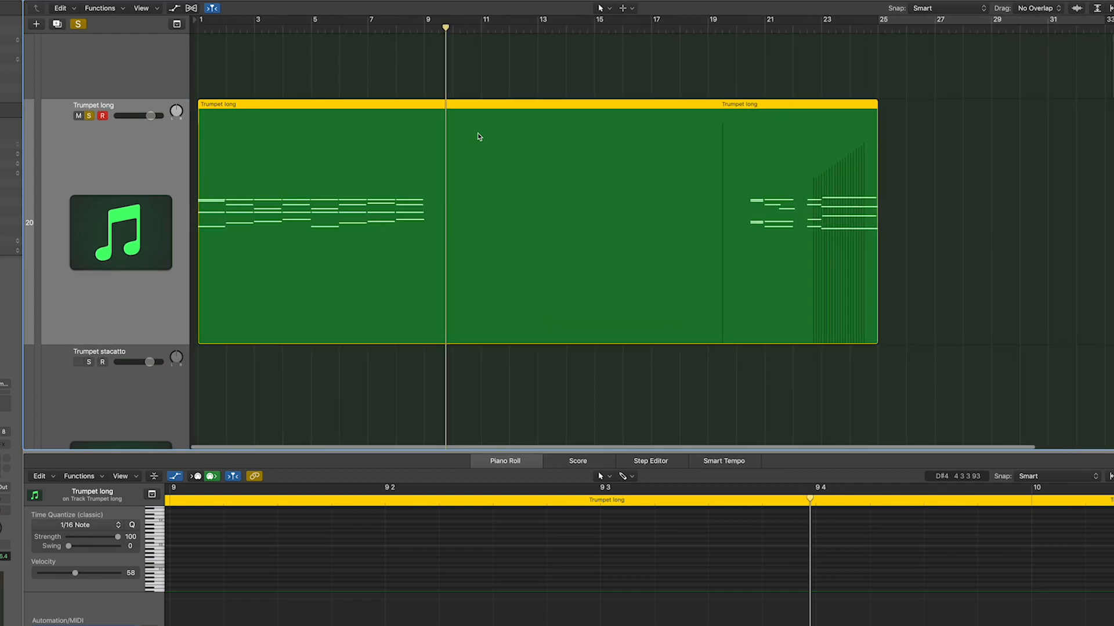
key(z)
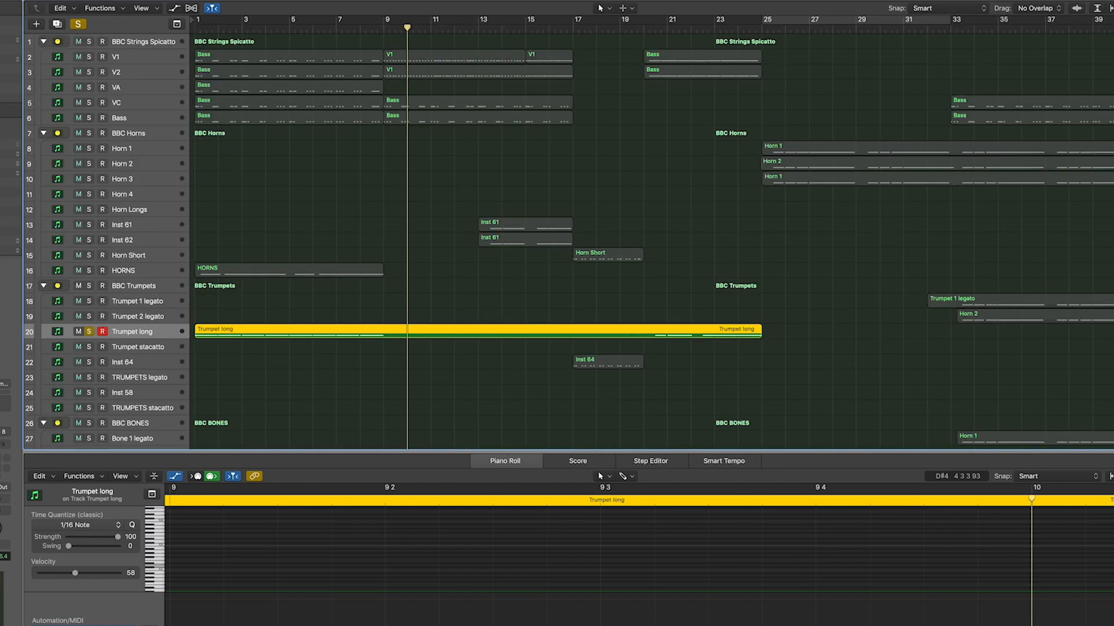
click(413, 269)
key(s)
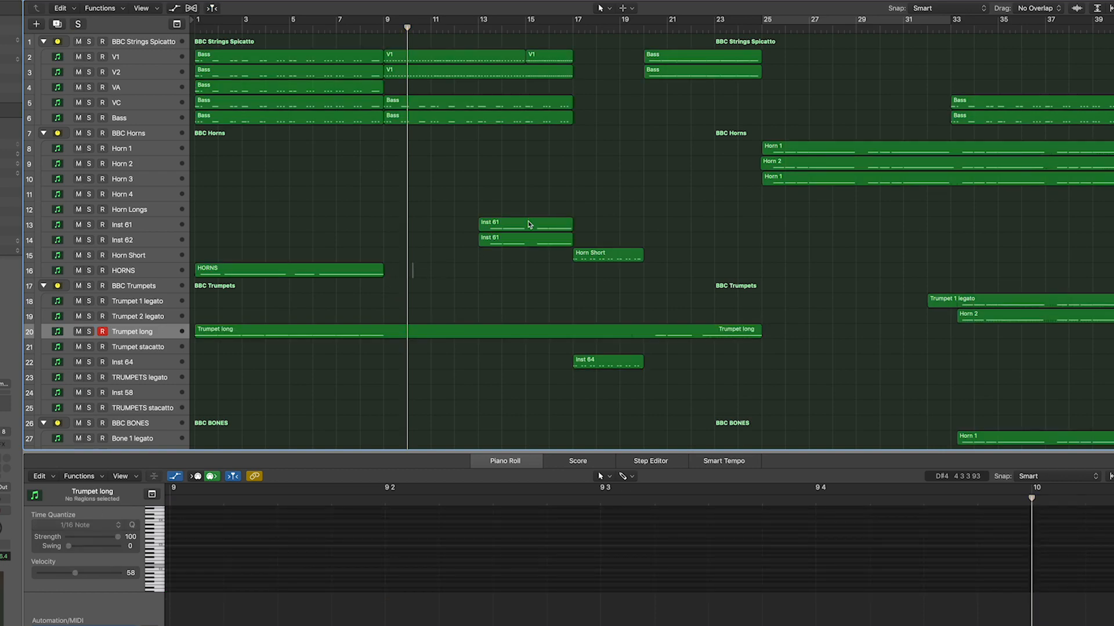
Solo the Inst 61 and Inst 62 tracks in the BBC Horns stack and play their regions from bar 13.
click(89, 225)
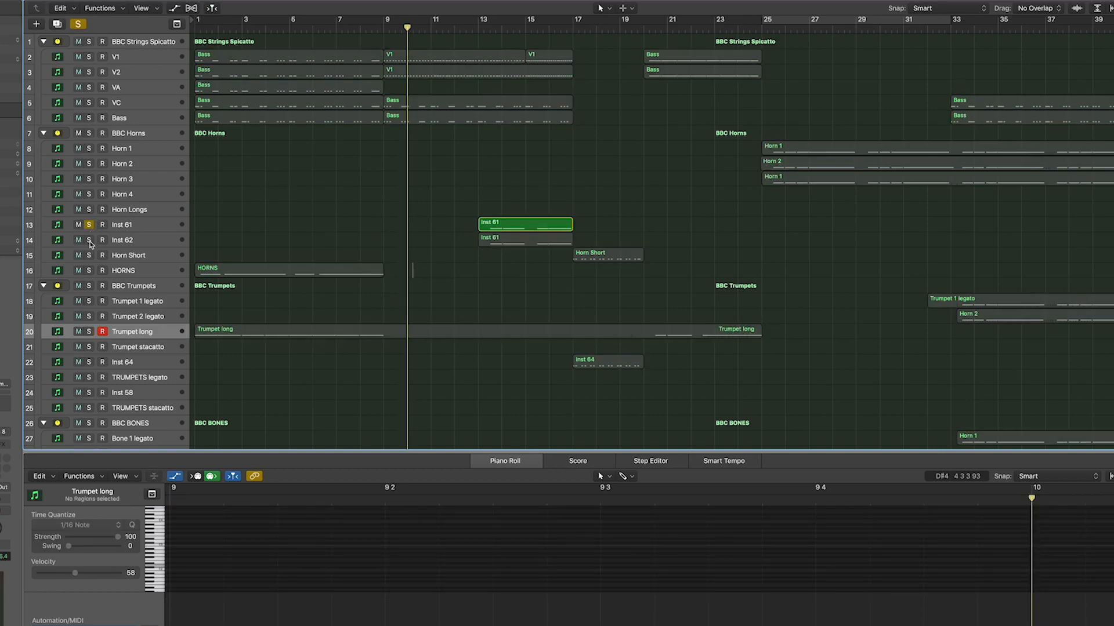
click(477, 28)
key(z)
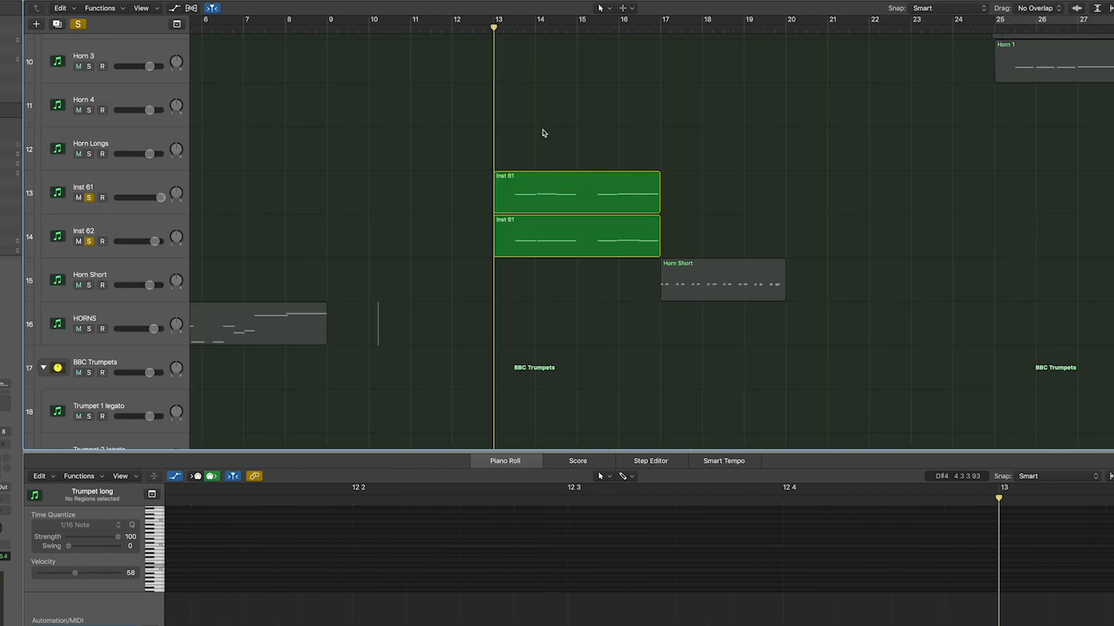
key(space)
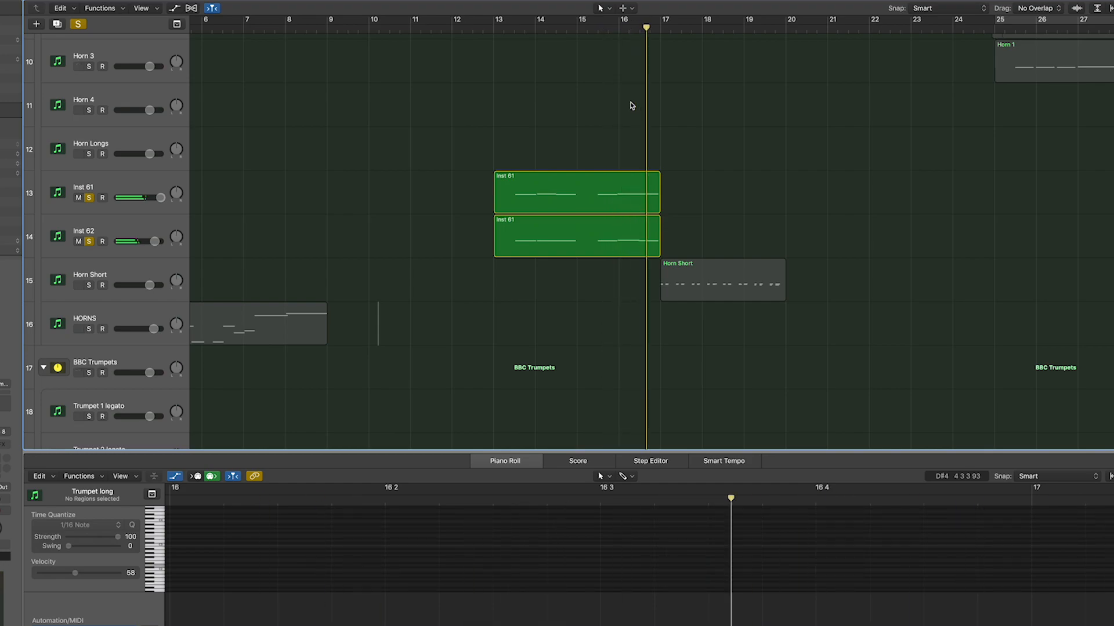
key(space)
Replace the horn solos with a solo on the CLARINETS flutter track and play its region from bar 13.
scroll(626, 107, down, 15)
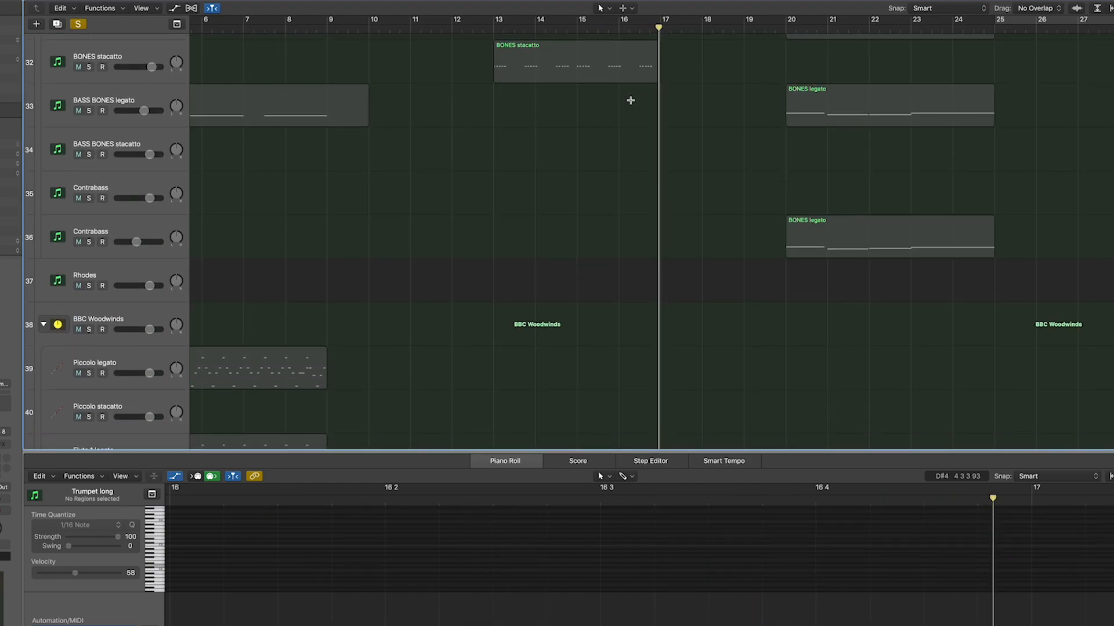
scroll(620, 110, down, 20)
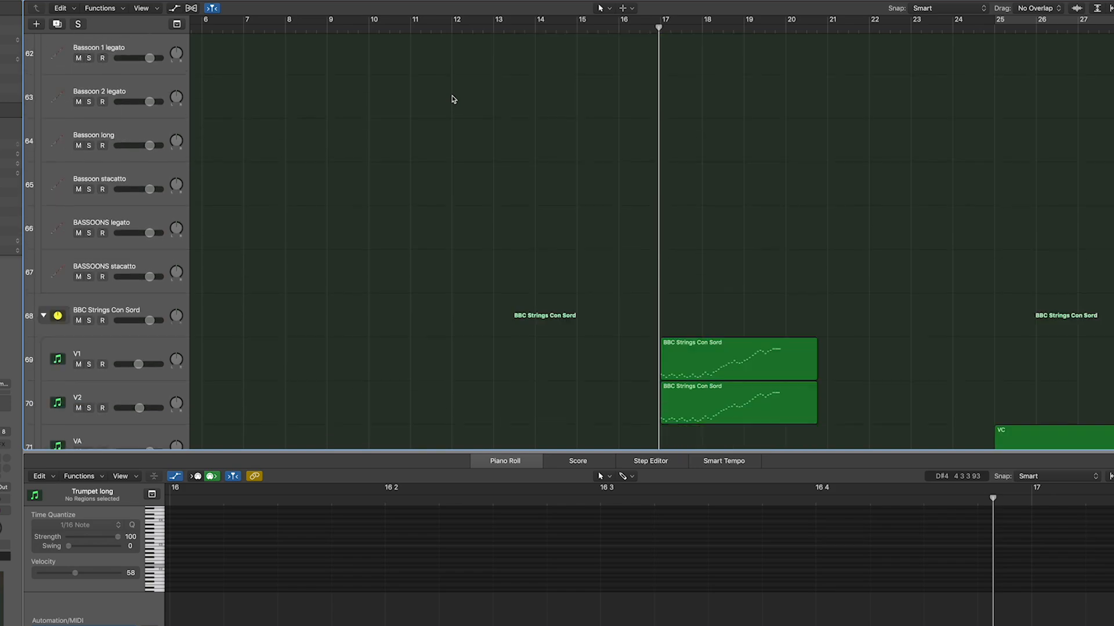
key(s)
key(space)
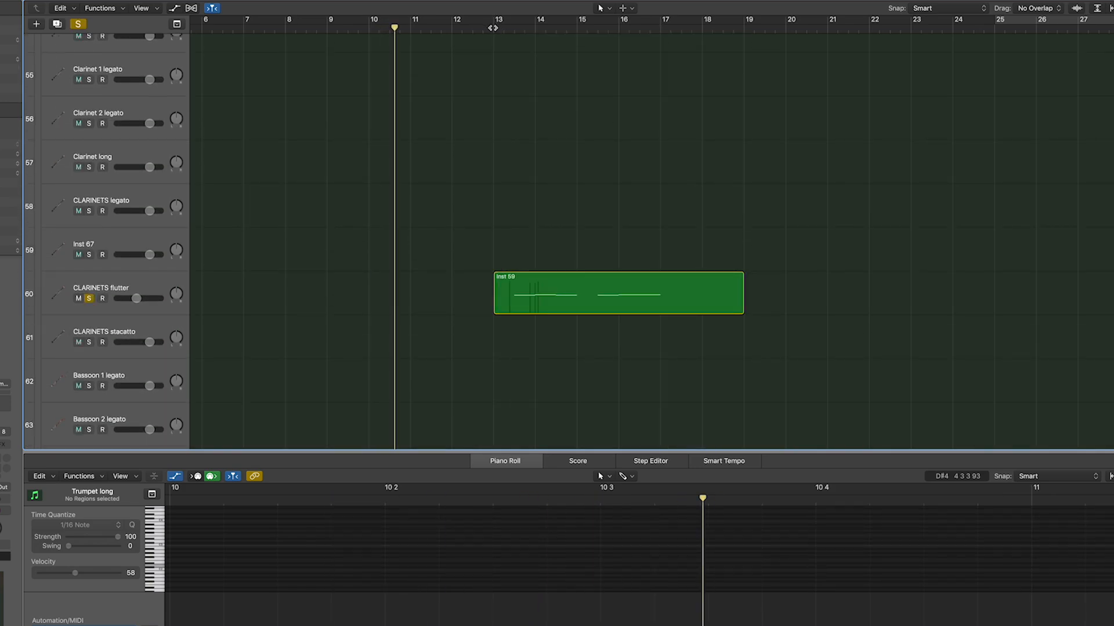
click(494, 28)
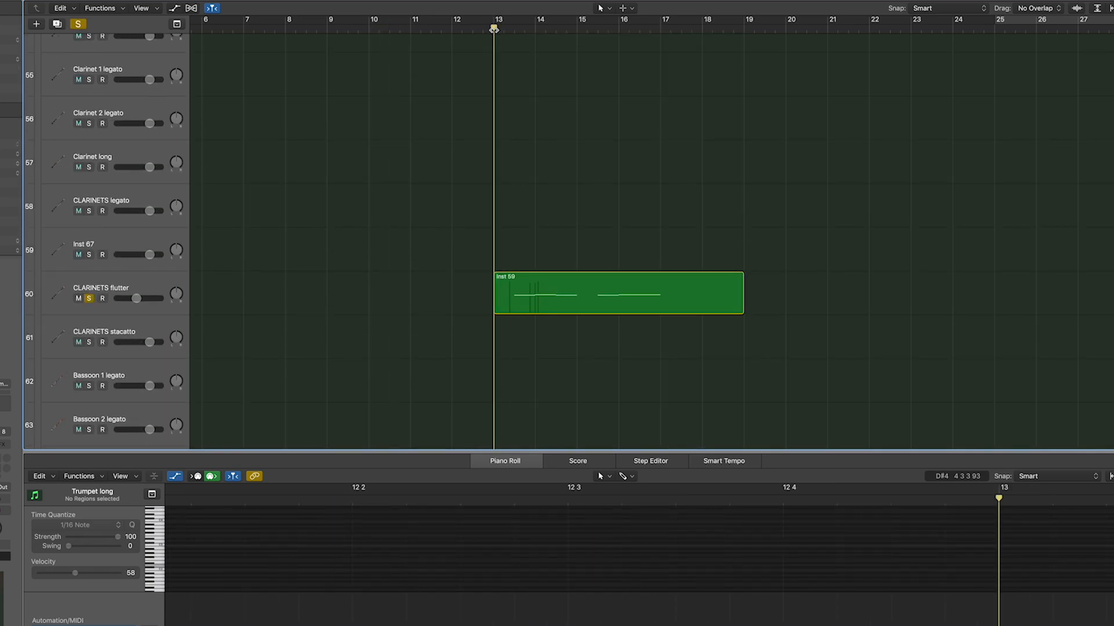
click(500, 29)
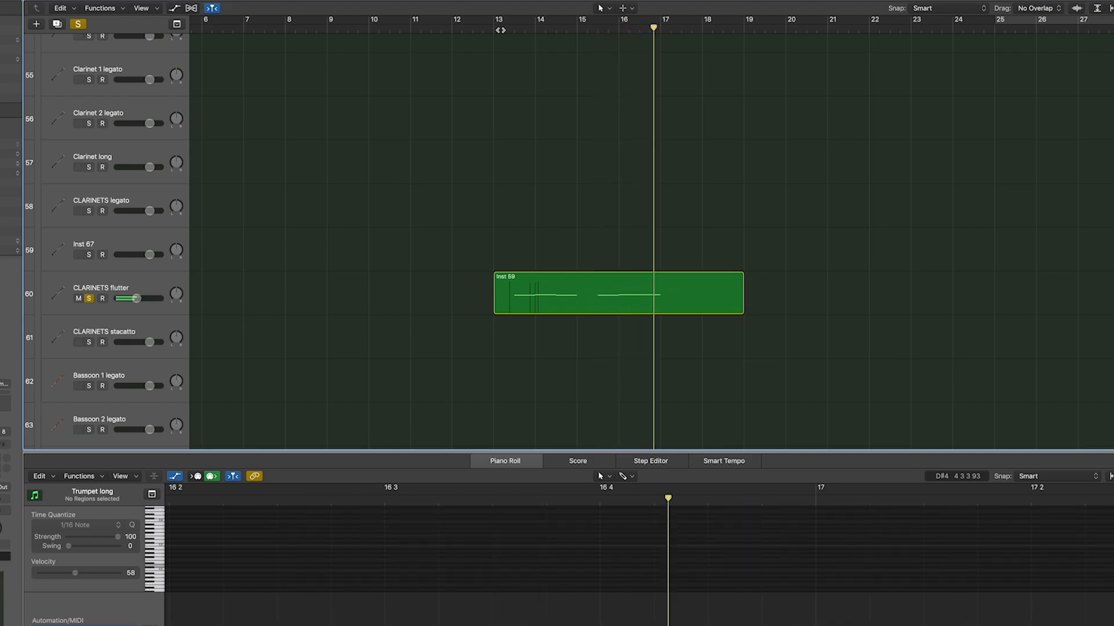
Stop playback and clear the solo on the CLARINETS flutter track.
ctrl+alt+click(605, 124)
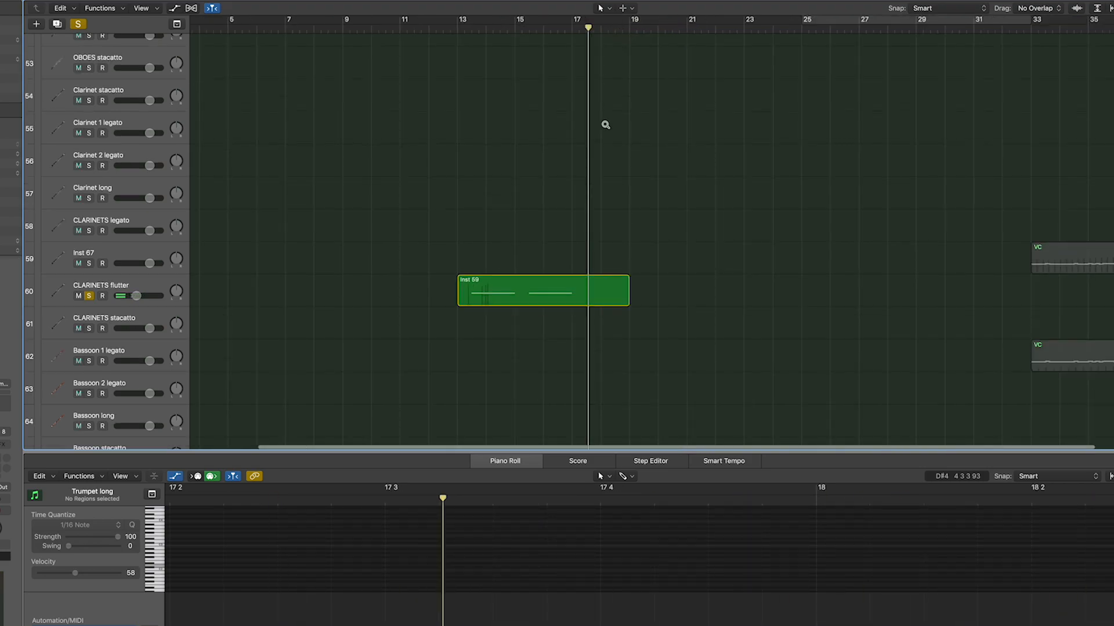
ctrl+alt+click(605, 124)
key(super+Up)
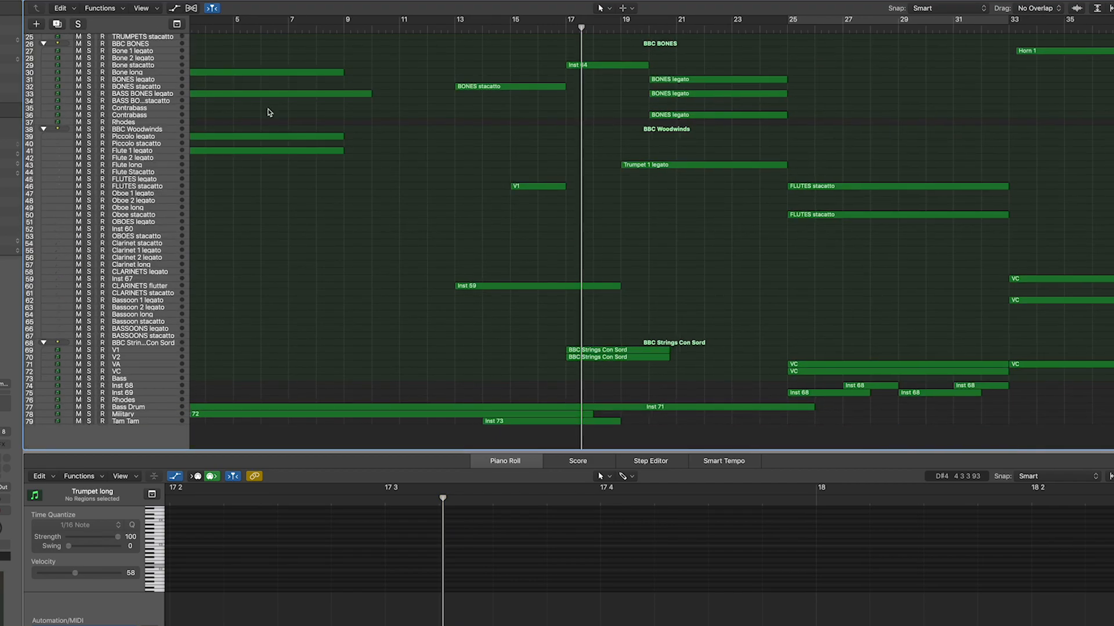
Select and solo the HORNS track with the playhead at bar 1, and examine its BBC Symphony Orchestra instrument settings.
scroll(375, 154, left, 3)
key(super+Down)
key(super+Down)
key(super+Down)
scroll(383, 158, up, 8)
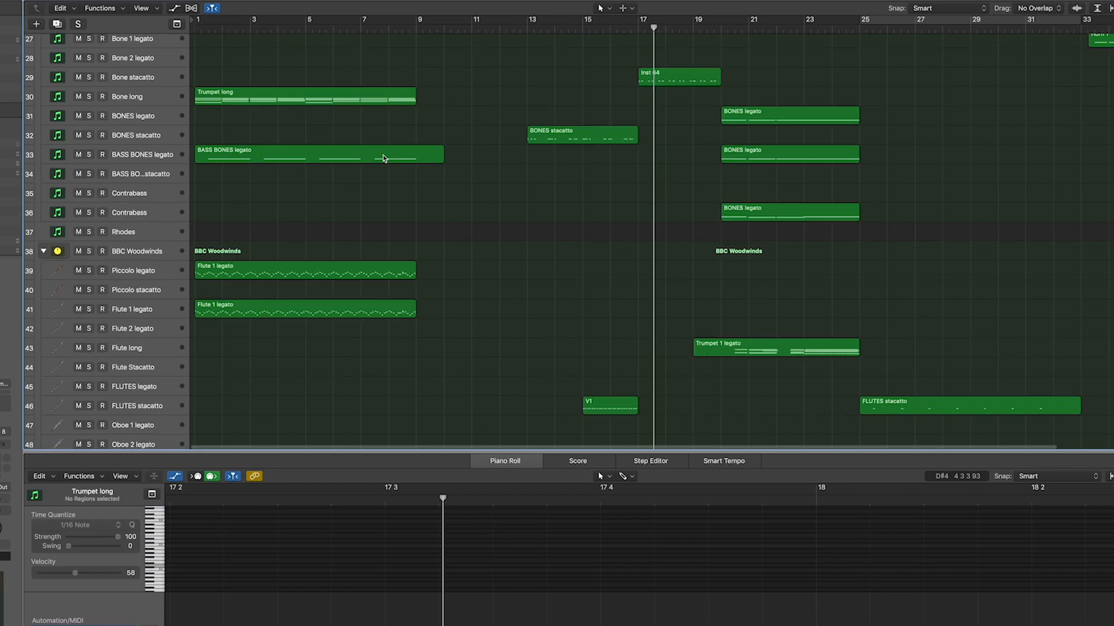
scroll(383, 158, up, 6)
click(134, 192)
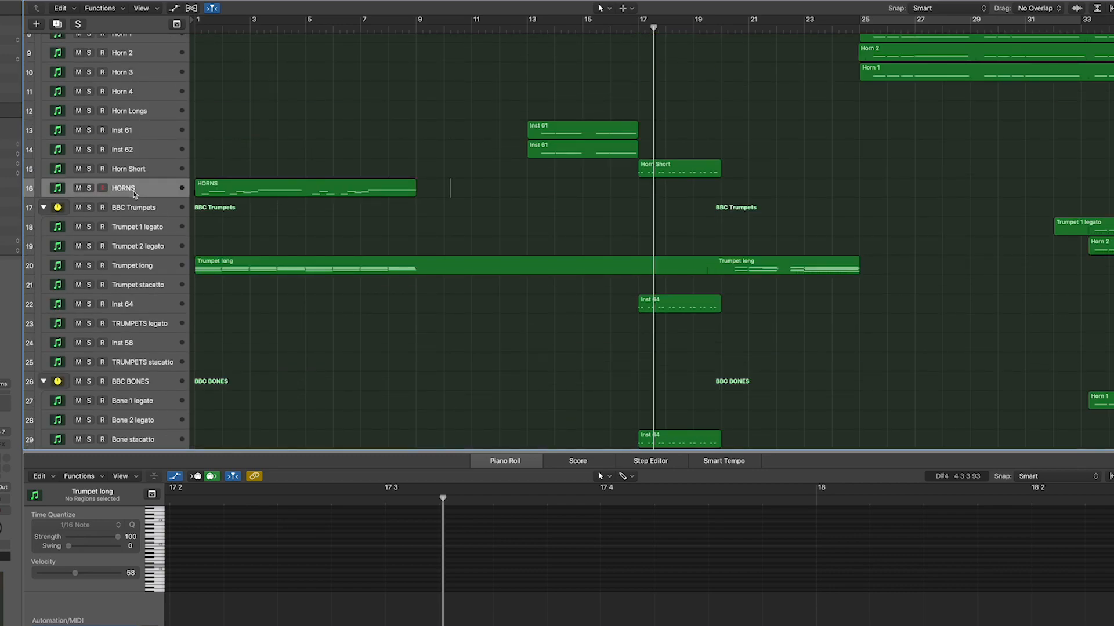
click(89, 189)
key(Return)
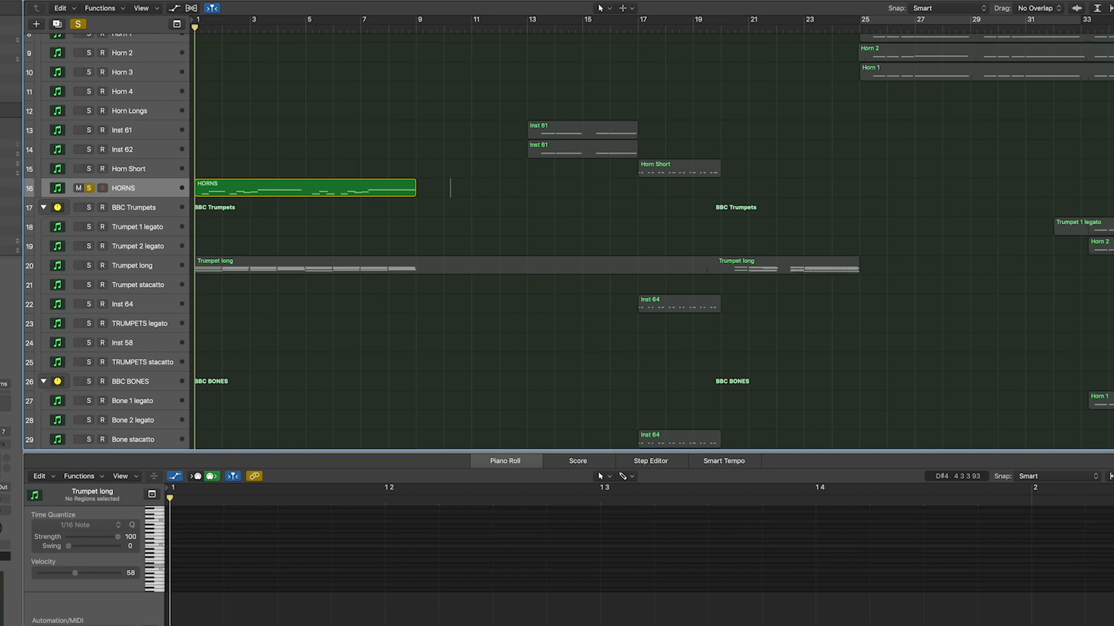
key(v)
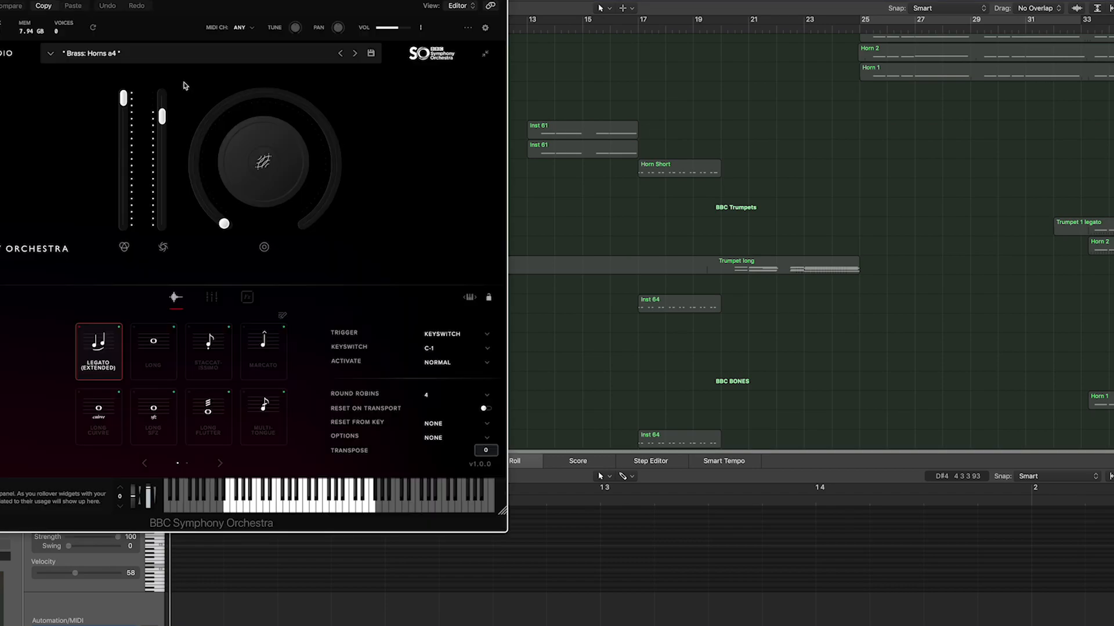
key(v)
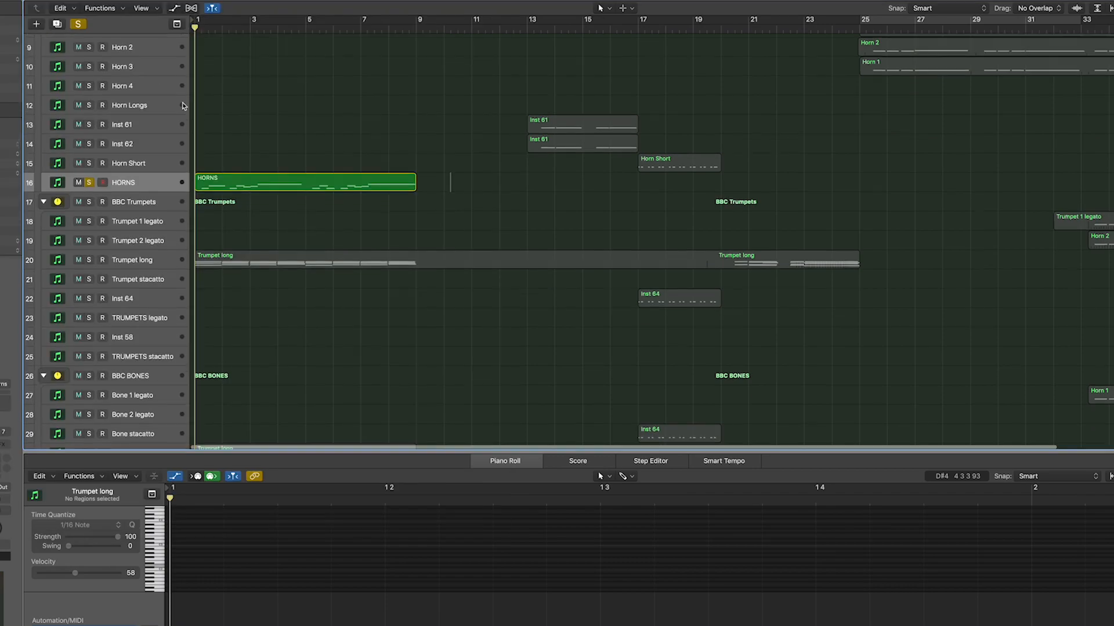
Enlarge the HORNS region and play it from bar 1 to examine its melody line.
key(super+Down)
key(super+Right)
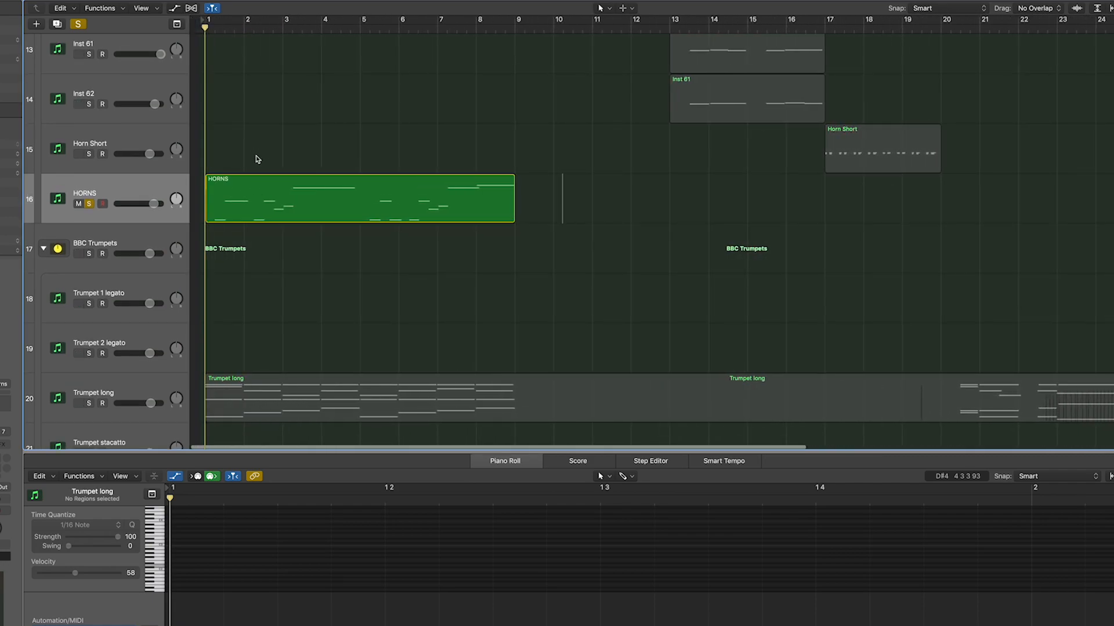
key(space)
key(Return)
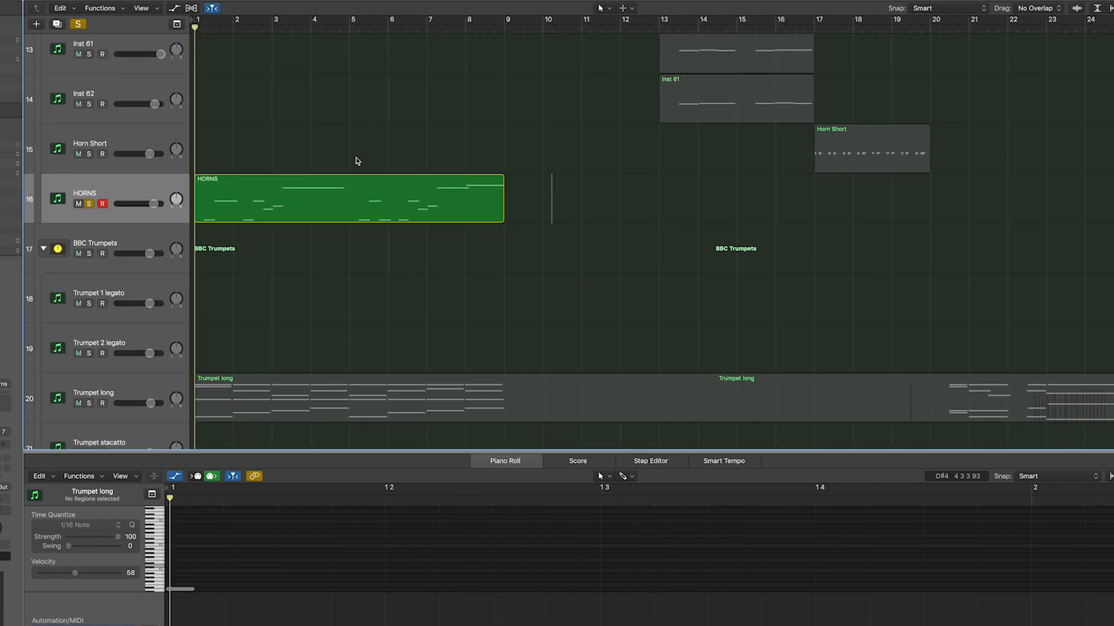
key(super+Right)
key(super+Down)
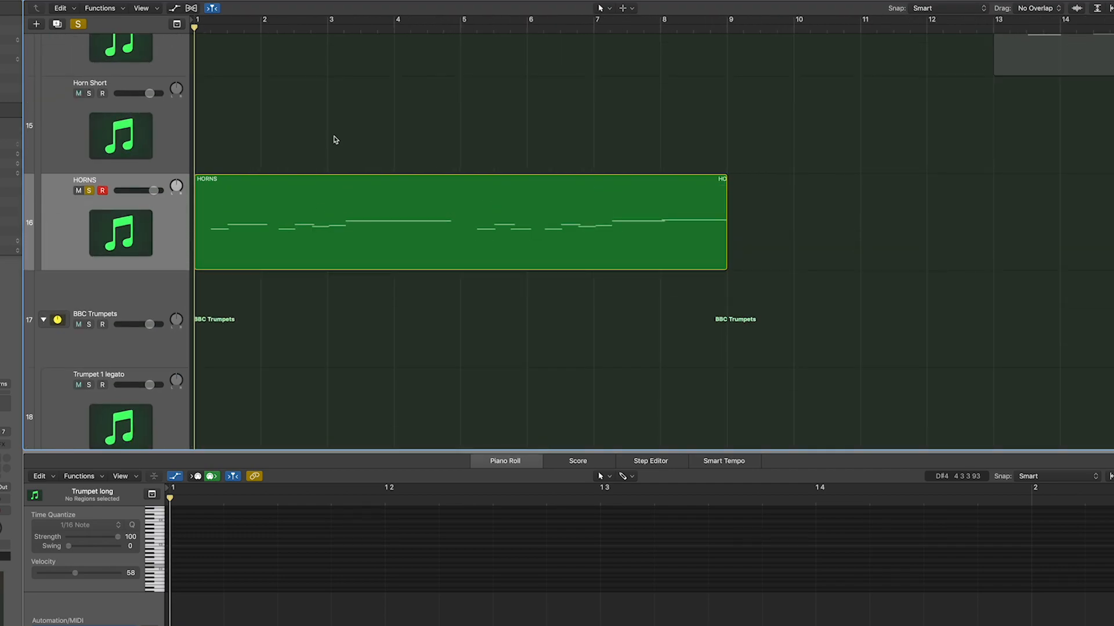
key(space)
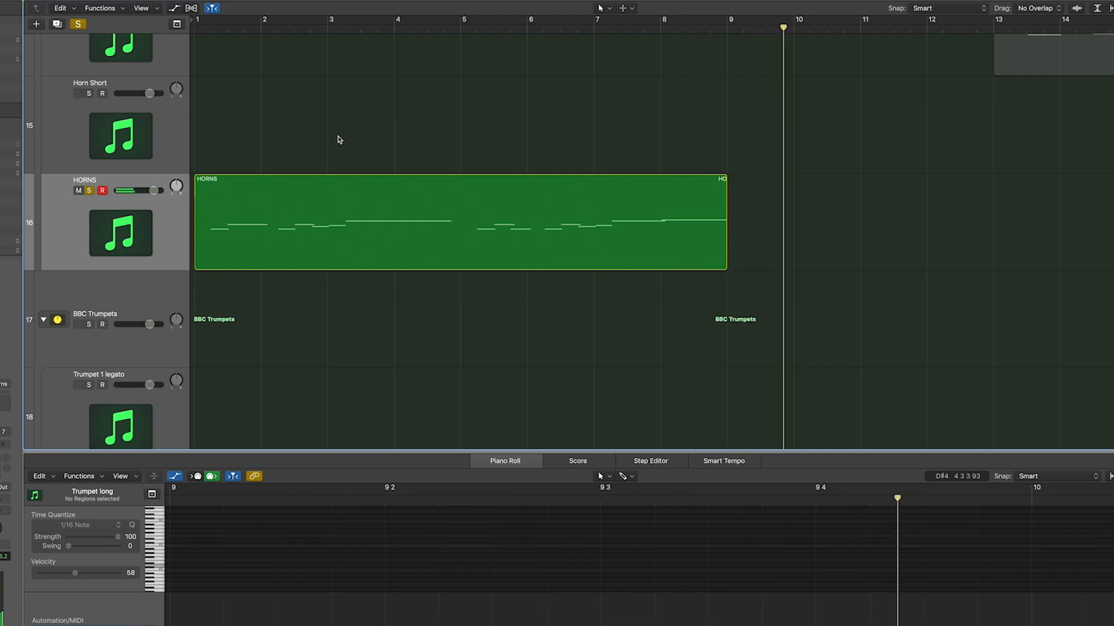
Stop playback, clear the HORNS solo, and return to the full arrangement view.
ctrl+alt+click(339, 137)
ctrl+alt+click(339, 137)
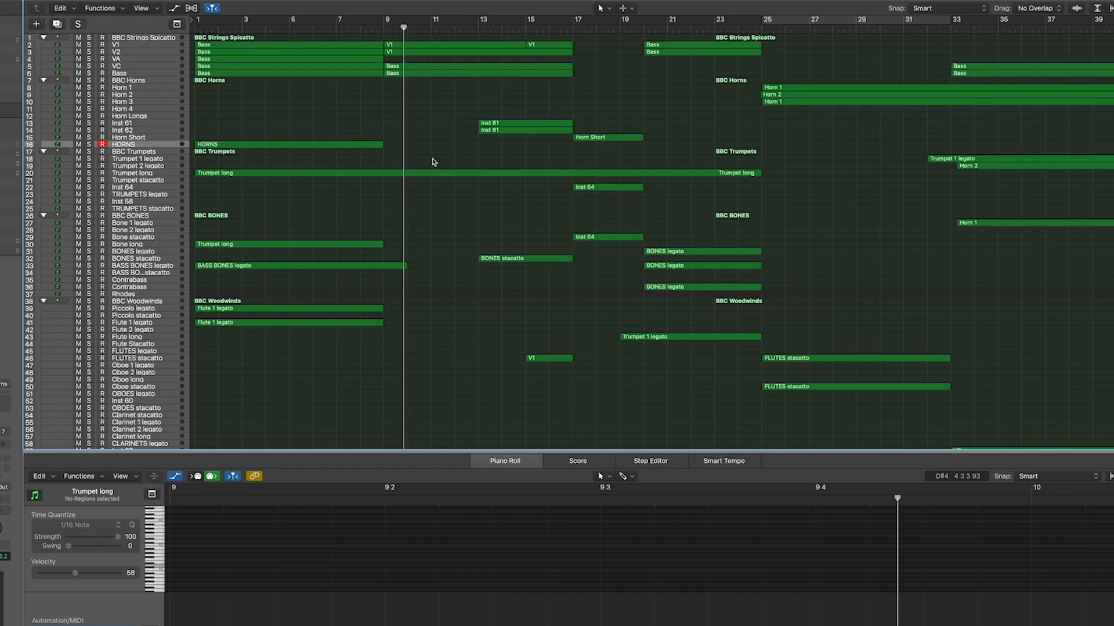
ctrl+alt+click(462, 174)
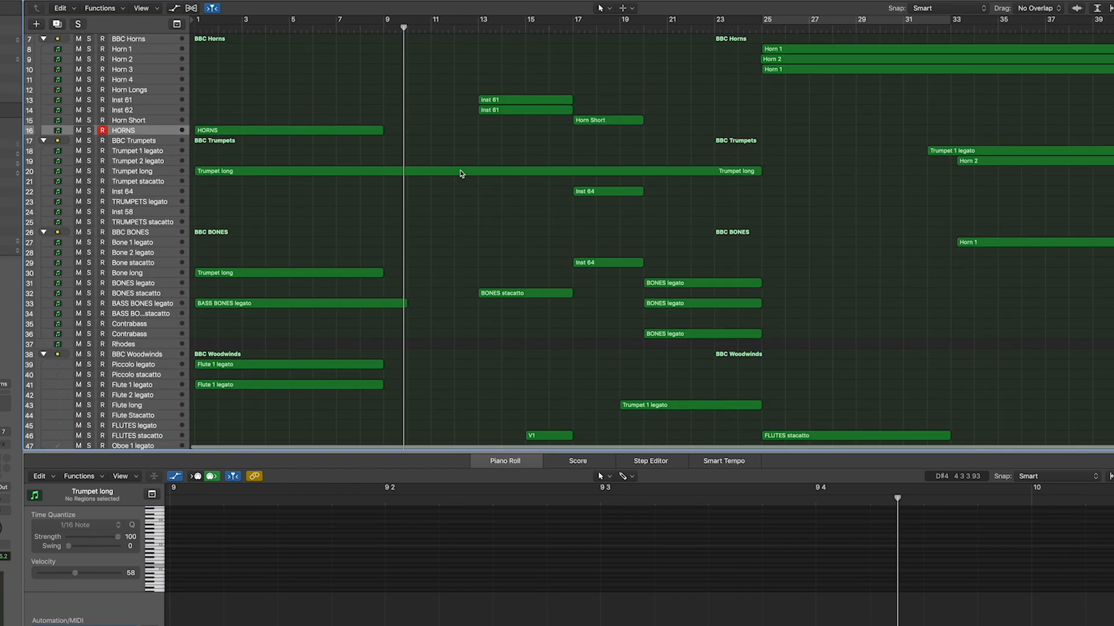
ctrl+alt+click(462, 174)
scroll(462, 174, up, 3)
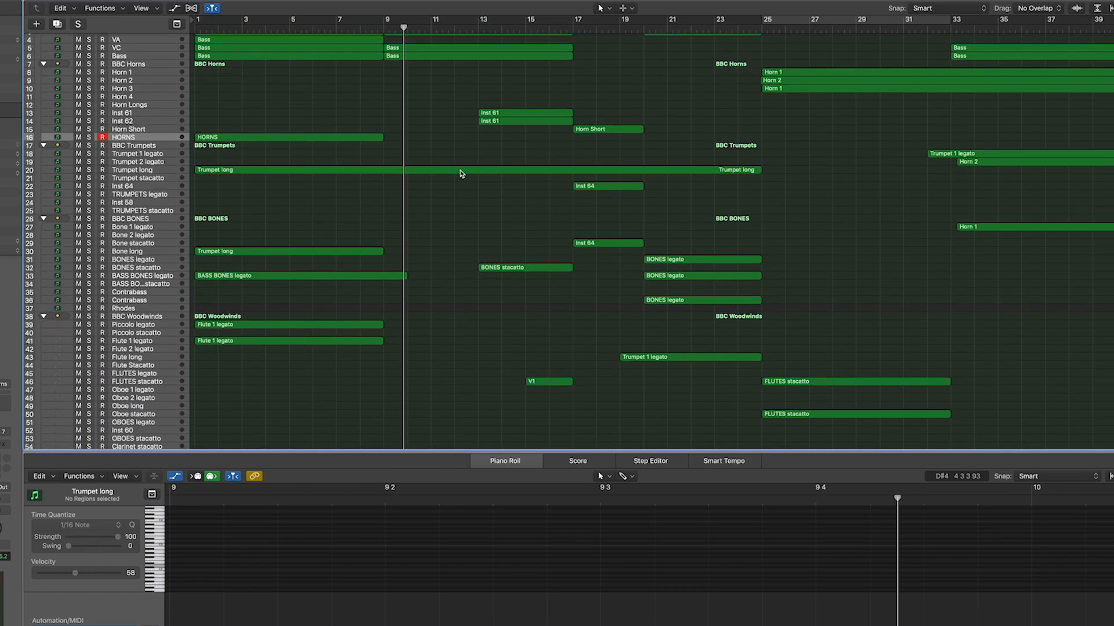